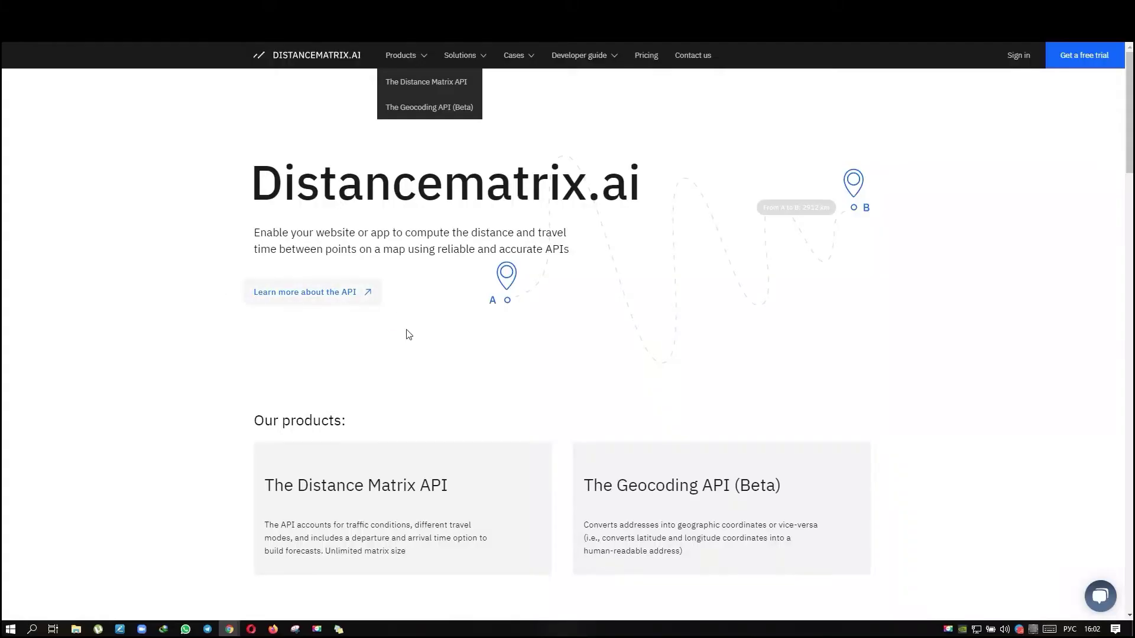
{"action": "scroll", "coordinate": [457, 380], "scroll_direction": "down", "scroll_amount": 1}
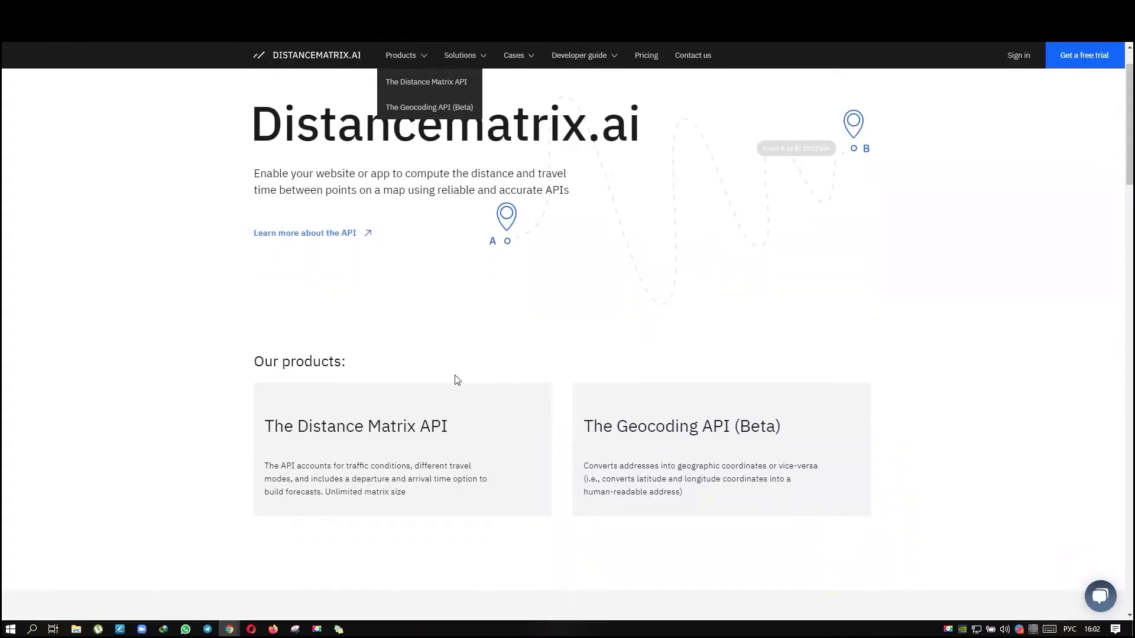
{"action": "scroll", "coordinate": [430, 401], "scroll_direction": "down", "scroll_amount": 1}
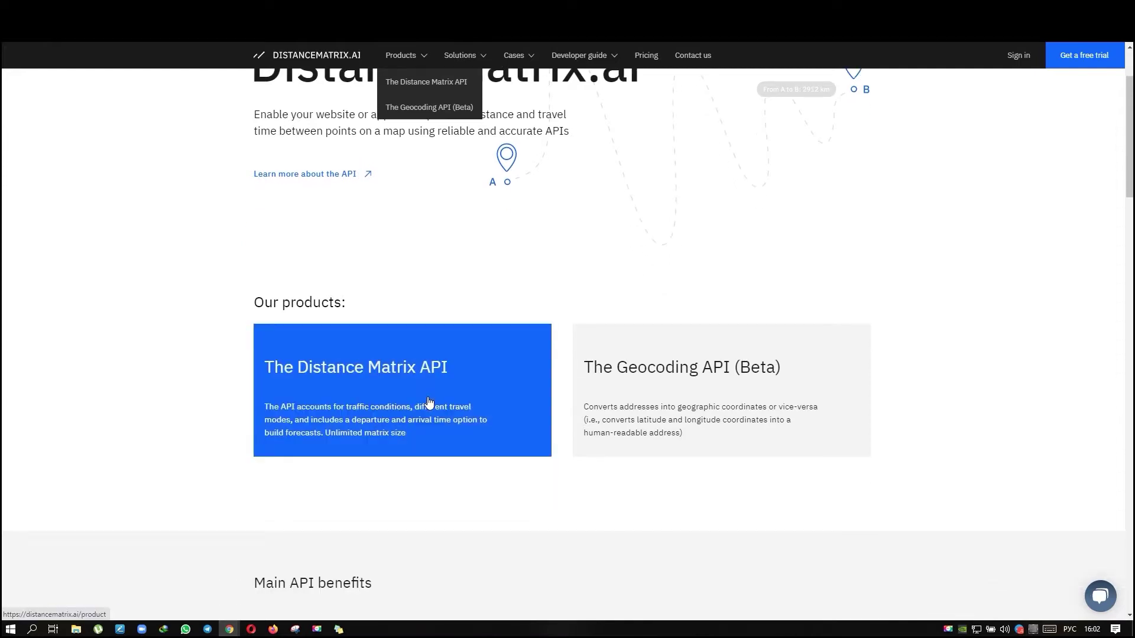
{"action": "scroll", "coordinate": [429, 401], "scroll_direction": "down", "scroll_amount": 1}
{"action": "scroll", "coordinate": [432, 413], "scroll_direction": "down", "scroll_amount": 1}
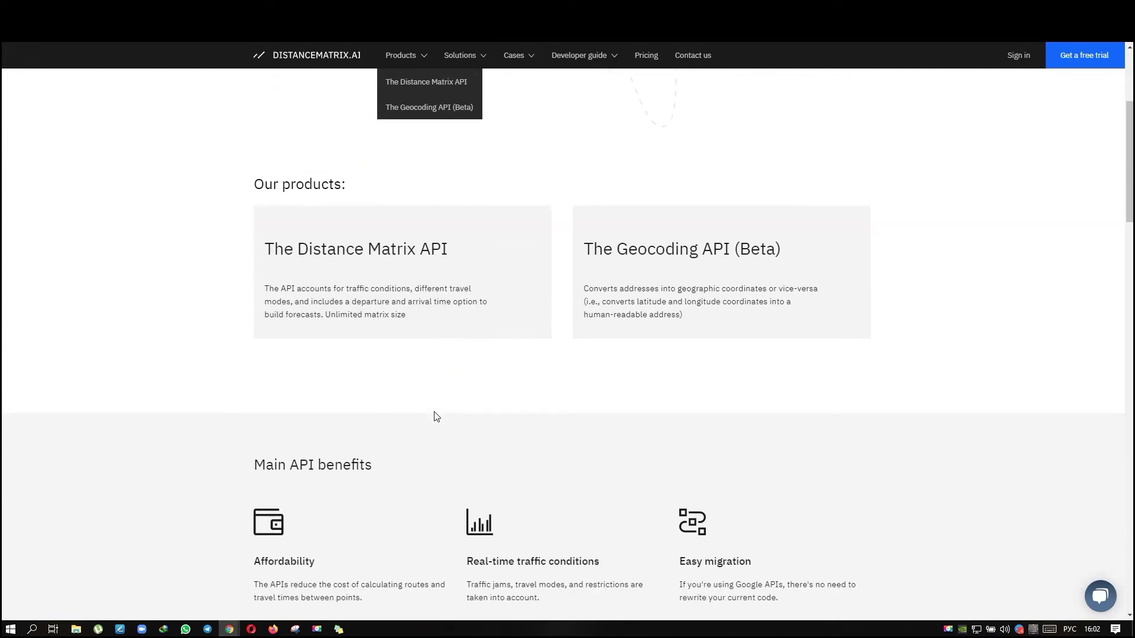
{"action": "scroll", "coordinate": [434, 416], "scroll_direction": "down", "scroll_amount": 2}
{"action": "scroll", "coordinate": [436, 418], "scroll_direction": "down", "scroll_amount": 1}
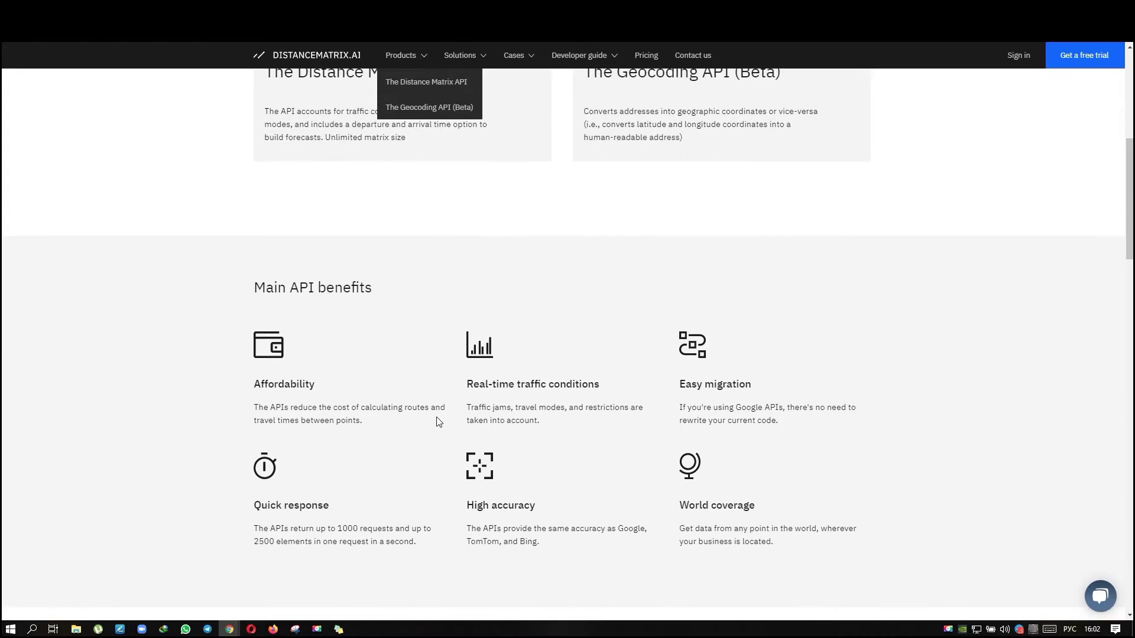
{"action": "scroll", "coordinate": [436, 421], "scroll_direction": "down", "scroll_amount": 1}
{"action": "scroll", "coordinate": [437, 421], "scroll_direction": "down", "scroll_amount": 2}
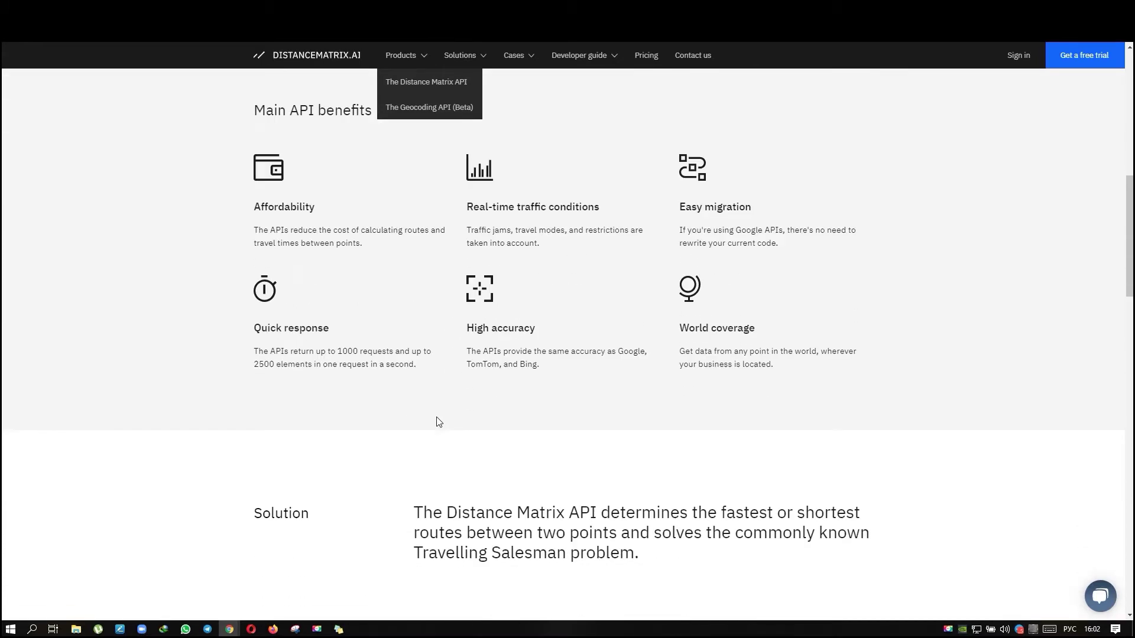
{"action": "scroll", "coordinate": [437, 422], "scroll_direction": "down", "scroll_amount": 1}
{"action": "scroll", "coordinate": [438, 422], "scroll_direction": "down", "scroll_amount": 1}
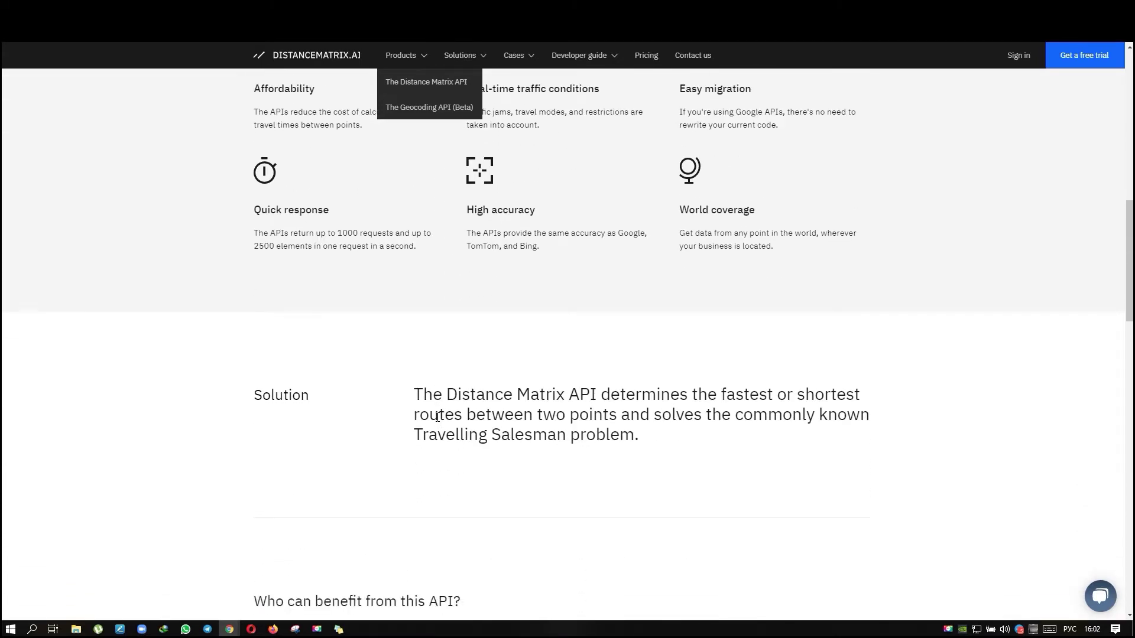
{"action": "scroll", "coordinate": [436, 418], "scroll_direction": "down", "scroll_amount": 1}
{"action": "scroll", "coordinate": [438, 425], "scroll_direction": "down", "scroll_amount": 3}
{"action": "scroll", "coordinate": [435, 429], "scroll_direction": "down", "scroll_amount": 2}
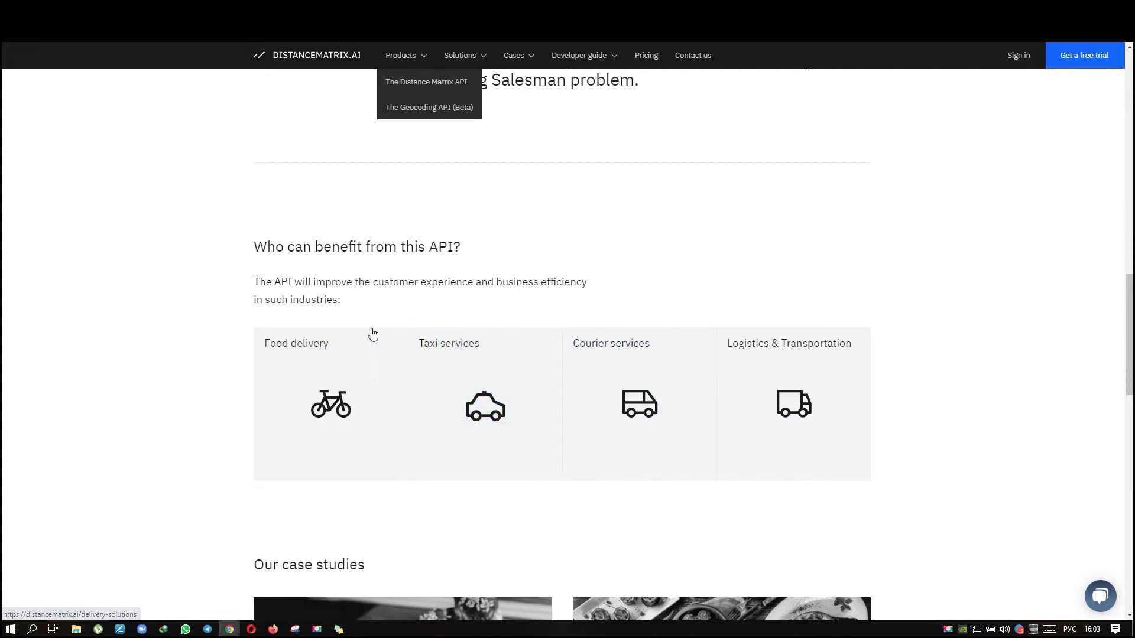
{"action": "scroll", "coordinate": [373, 333], "scroll_direction": "up", "scroll_amount": 1}
{"action": "scroll", "coordinate": [417, 352], "scroll_direction": "up", "scroll_amount": 4}
{"action": "scroll", "coordinate": [468, 426], "scroll_direction": "up", "scroll_amount": 1}
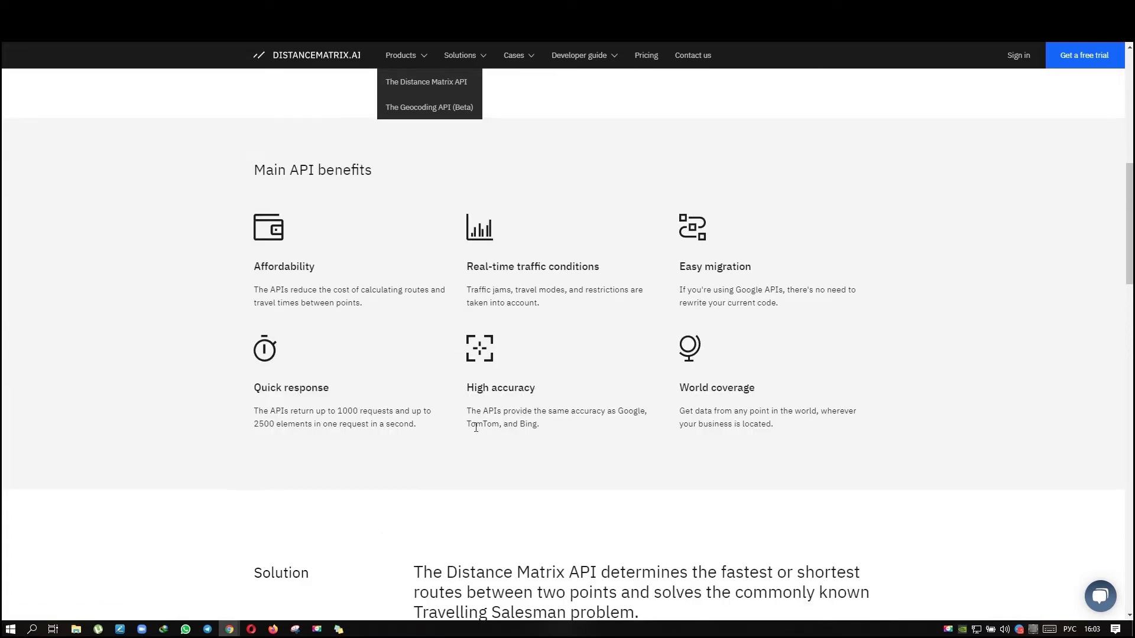
{"action": "scroll", "coordinate": [476, 426], "scroll_direction": "up", "scroll_amount": 1}
{"action": "scroll", "coordinate": [461, 436], "scroll_direction": "up", "scroll_amount": 2}
{"action": "scroll", "coordinate": [449, 447], "scroll_direction": "up", "scroll_amount": 3}
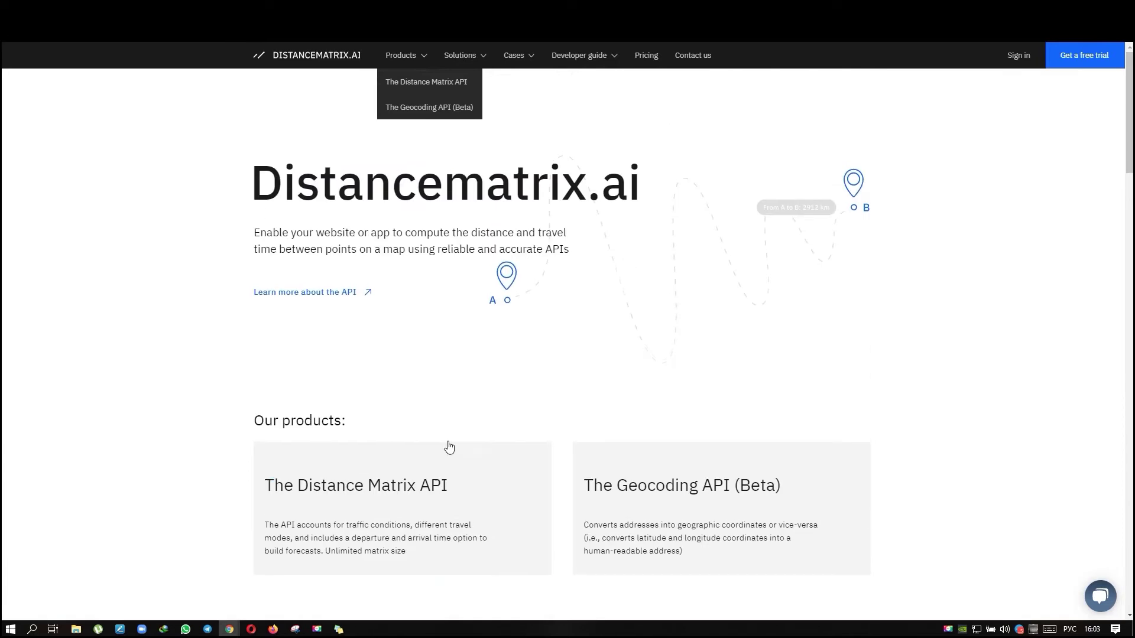
- Read through Steps 1–8 of the Distance Matrix API application guide and bring up the dm GitHub repository
{"action": "left_click", "coordinate": [449, 447]}
{"action": "key", "text": "Right"}
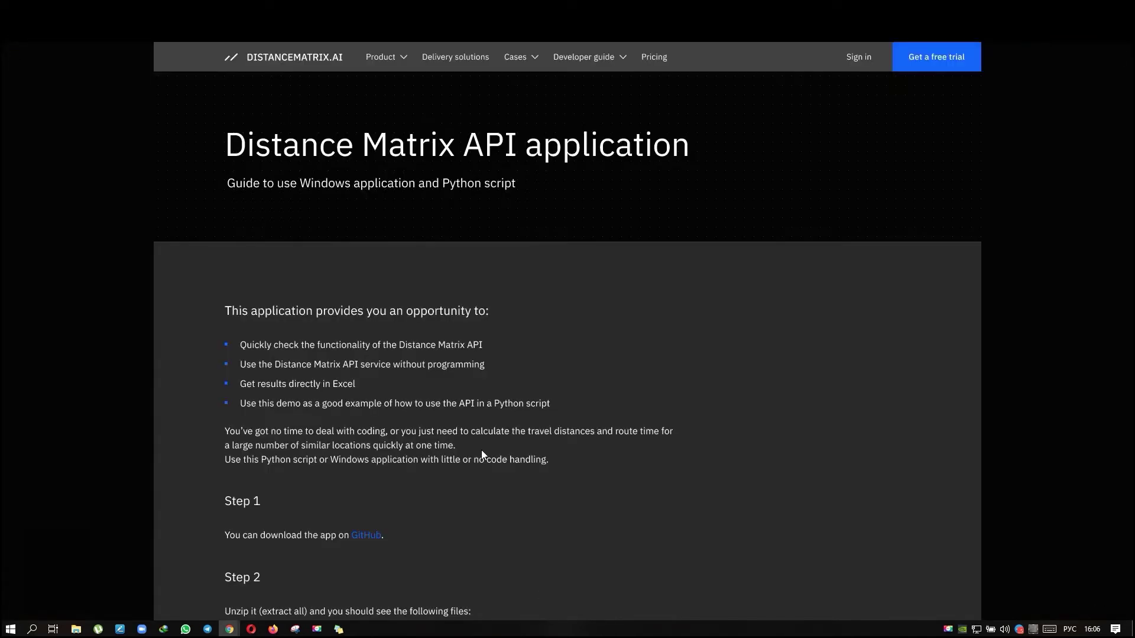
{"action": "scroll", "coordinate": [481, 453], "scroll_direction": "down", "scroll_amount": 1}
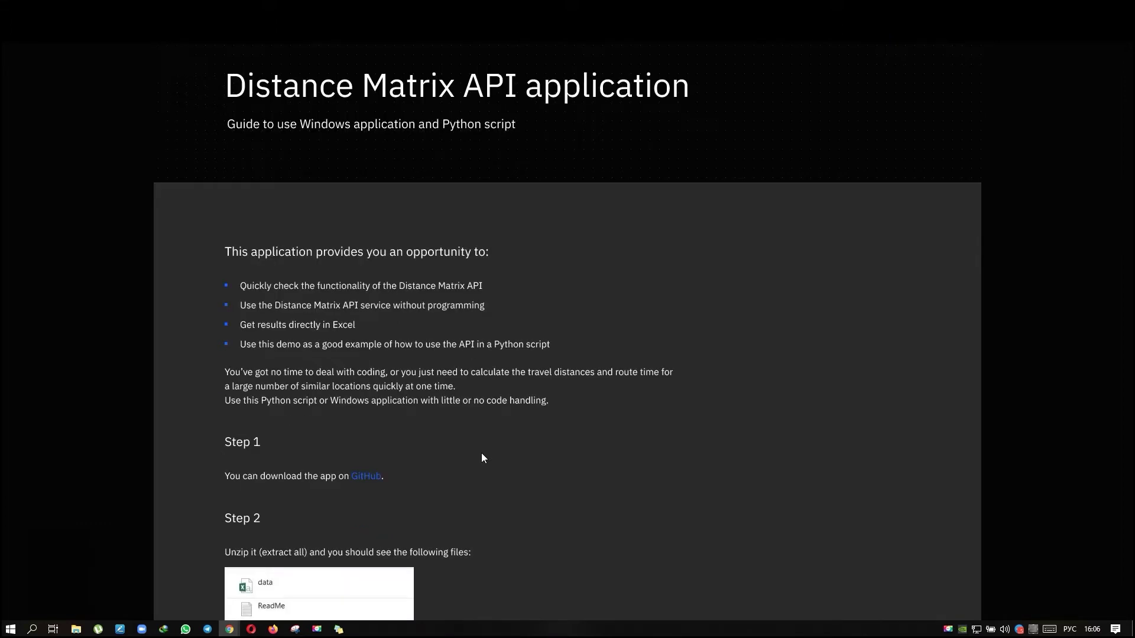
{"action": "scroll", "coordinate": [482, 464], "scroll_direction": "down", "scroll_amount": 2}
{"action": "scroll", "coordinate": [483, 465], "scroll_direction": "down", "scroll_amount": 3}
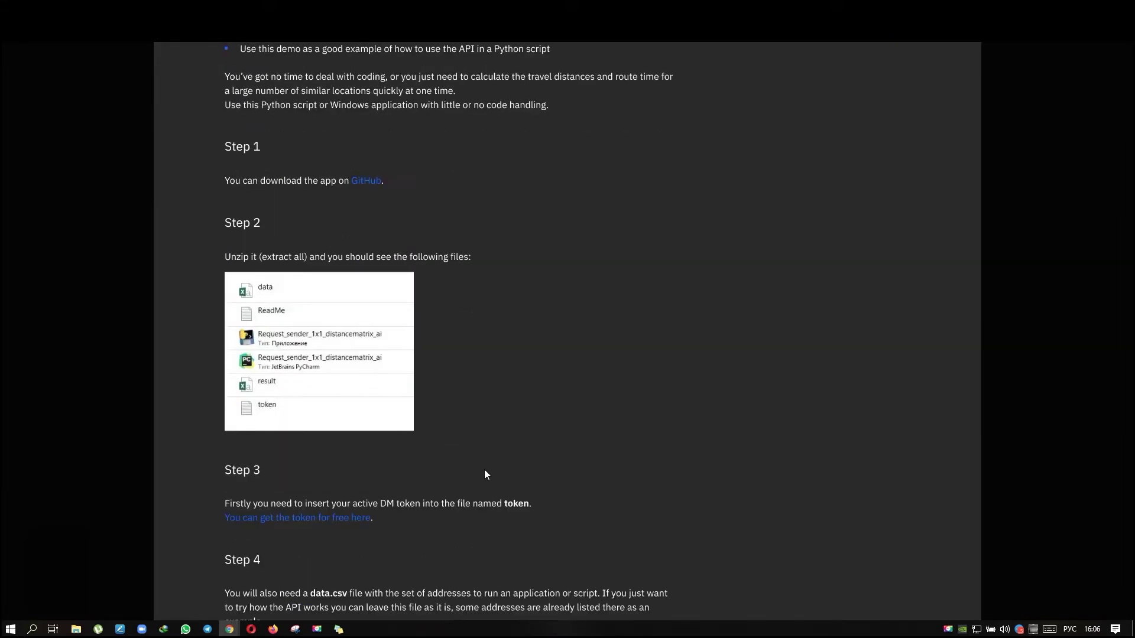
{"action": "scroll", "coordinate": [484, 474], "scroll_direction": "down", "scroll_amount": 2}
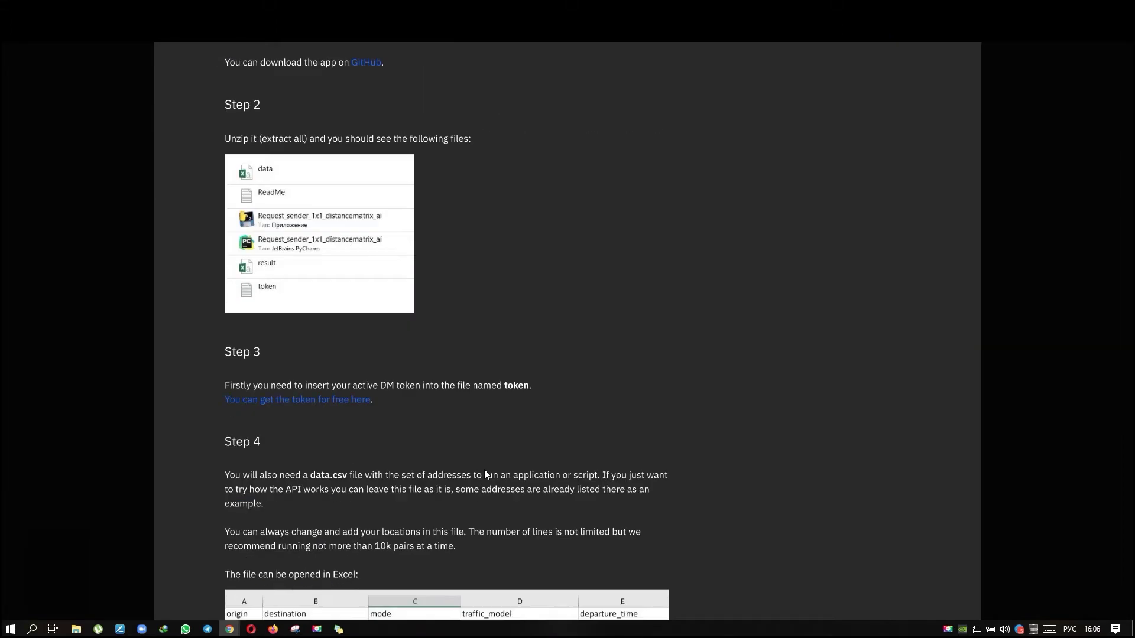
{"action": "scroll", "coordinate": [484, 474], "scroll_direction": "down", "scroll_amount": 2}
{"action": "scroll", "coordinate": [484, 474], "scroll_direction": "down", "scroll_amount": 2}
{"action": "scroll", "coordinate": [485, 474], "scroll_direction": "down", "scroll_amount": 1}
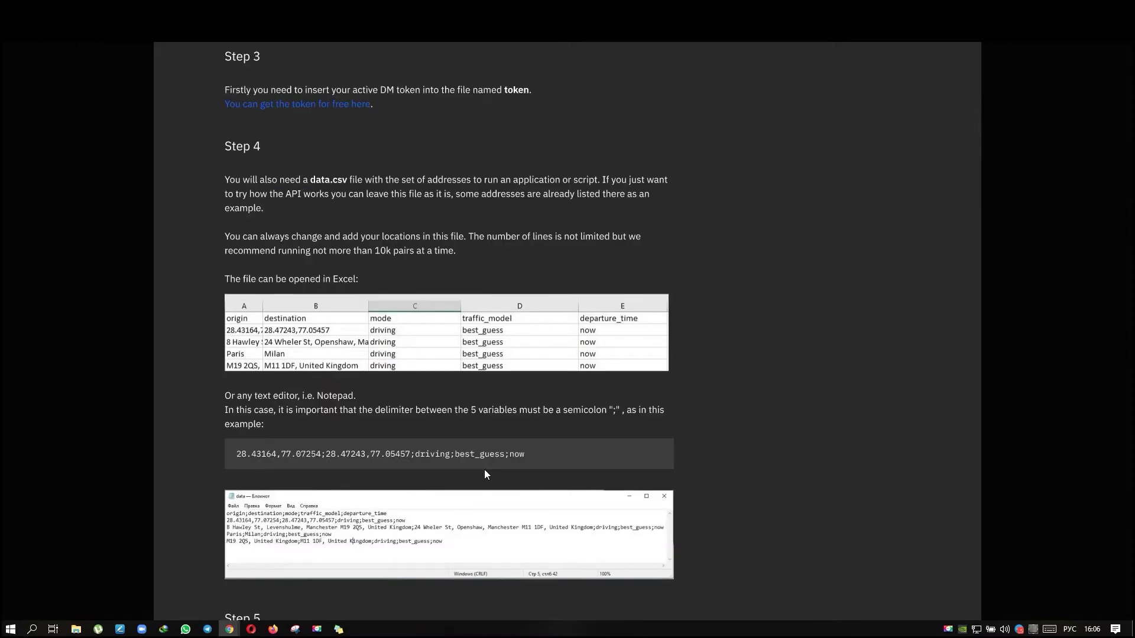
{"action": "scroll", "coordinate": [484, 474], "scroll_direction": "down", "scroll_amount": 1}
{"action": "scroll", "coordinate": [484, 475], "scroll_direction": "down", "scroll_amount": 1}
{"action": "scroll", "coordinate": [484, 475], "scroll_direction": "down", "scroll_amount": 2}
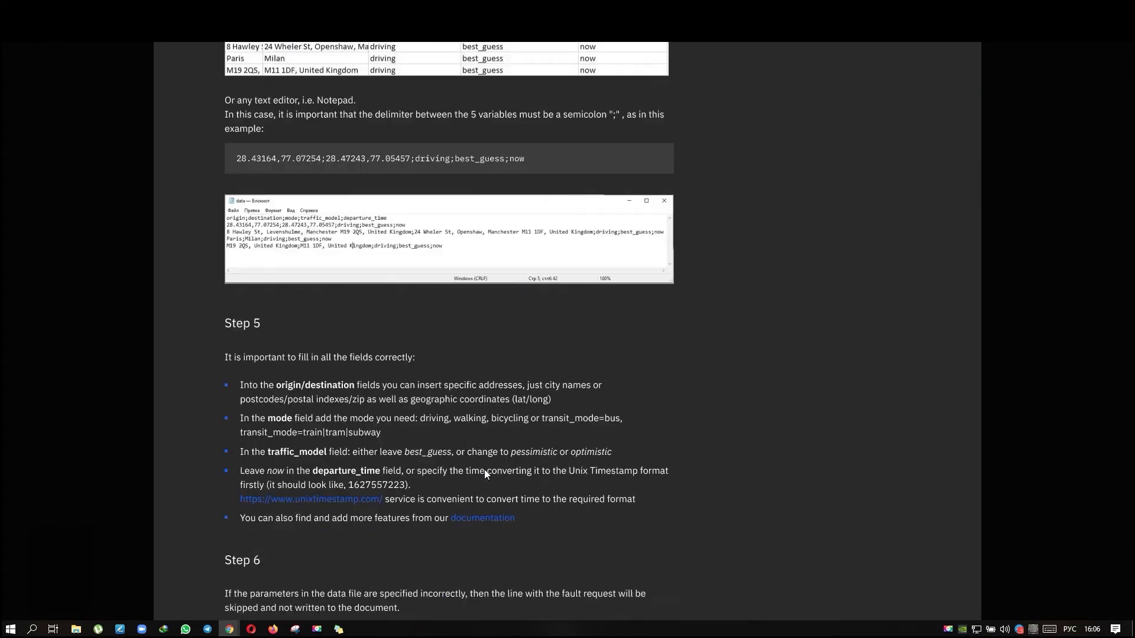
{"action": "scroll", "coordinate": [485, 471], "scroll_direction": "down", "scroll_amount": 4}
{"action": "scroll", "coordinate": [484, 471], "scroll_direction": "down", "scroll_amount": 5}
{"action": "scroll", "coordinate": [485, 470], "scroll_direction": "down", "scroll_amount": 3}
{"action": "scroll", "coordinate": [485, 471], "scroll_direction": "down", "scroll_amount": 1}
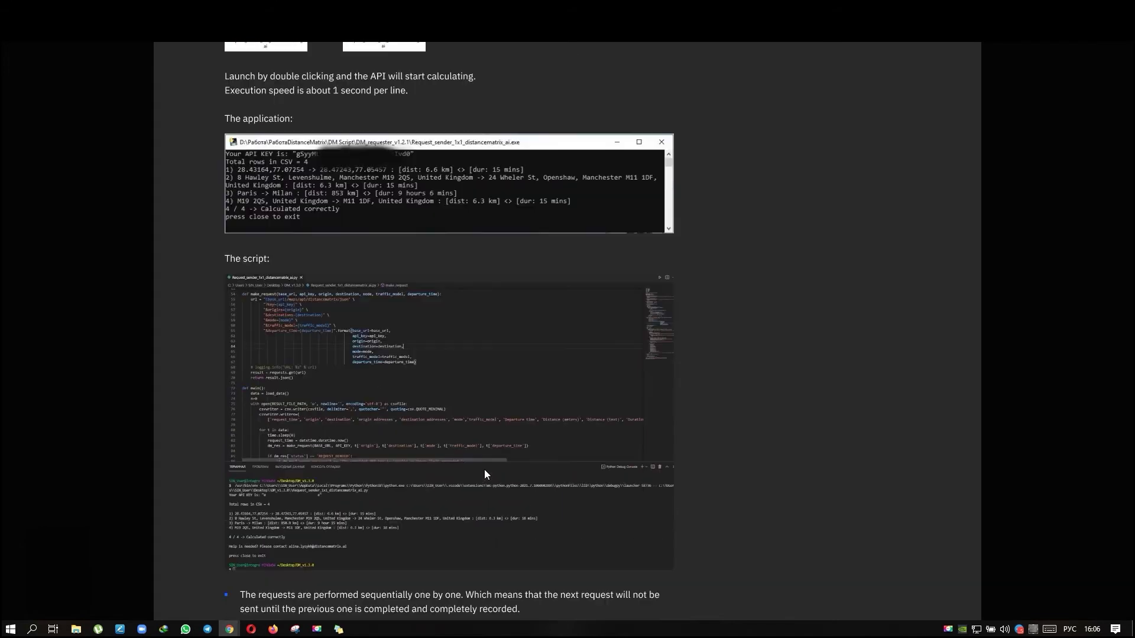
{"action": "scroll", "coordinate": [483, 470], "scroll_direction": "down", "scroll_amount": 2}
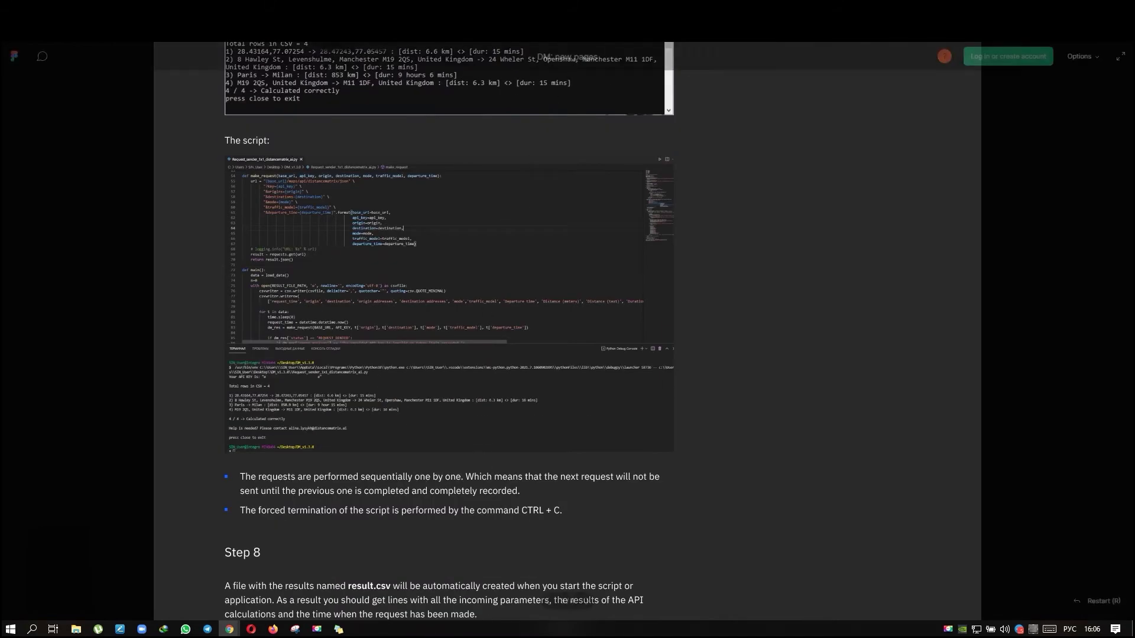
{"action": "key", "text": "ctrl+Tab"}
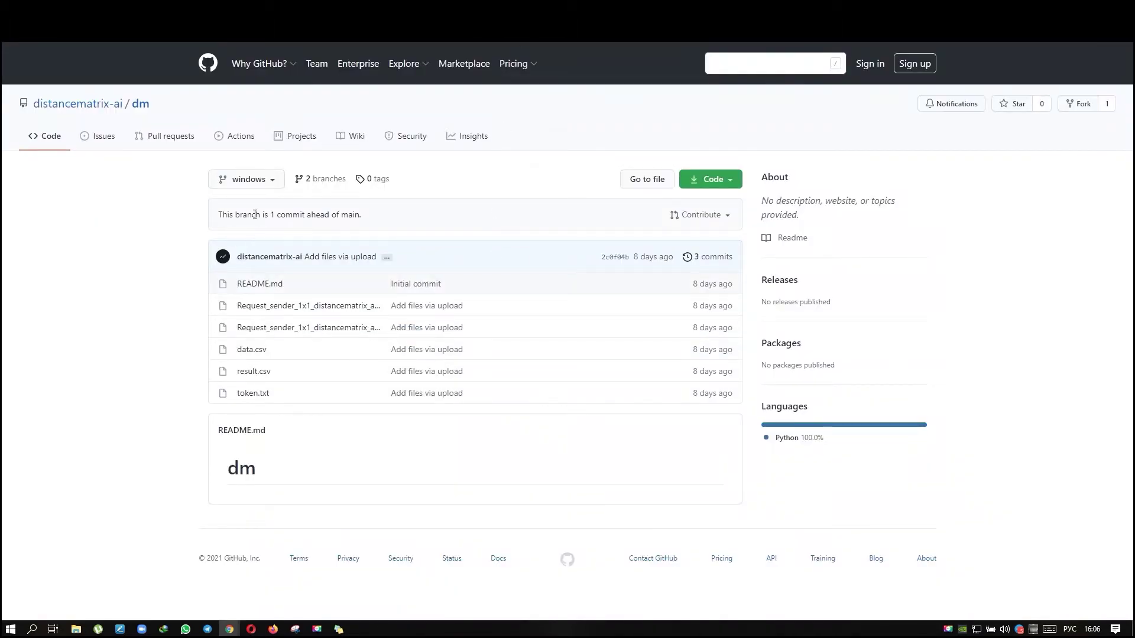
- Confirm the dm repository stays on the windows branch and reveal its Download ZIP option
{"action": "left_click", "coordinate": [273, 181]}
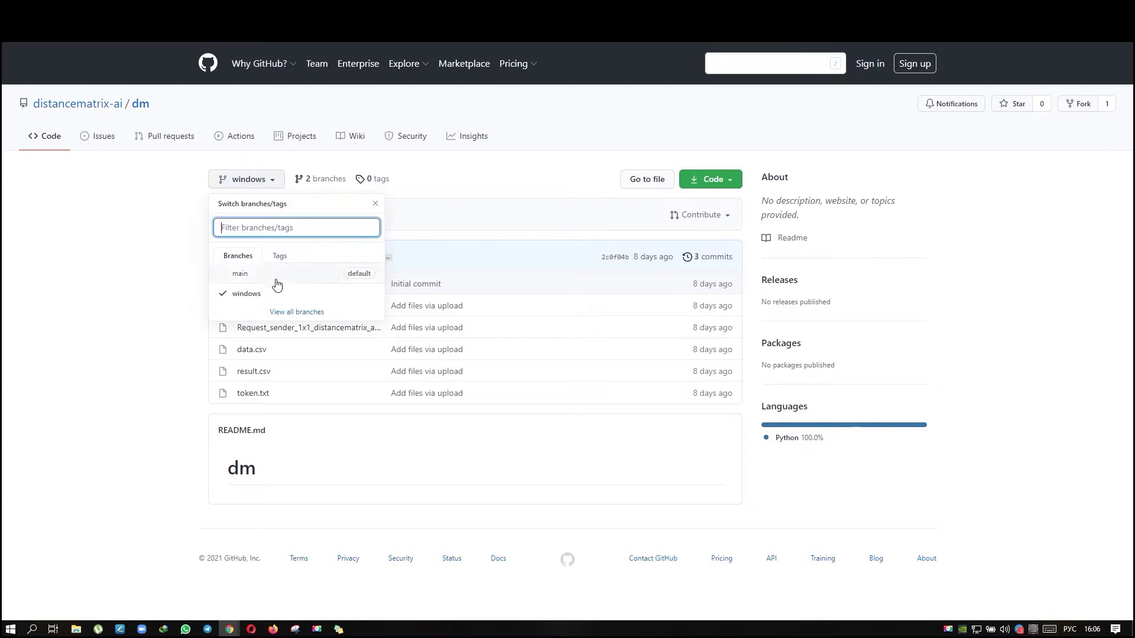
{"action": "left_click", "coordinate": [287, 303]}
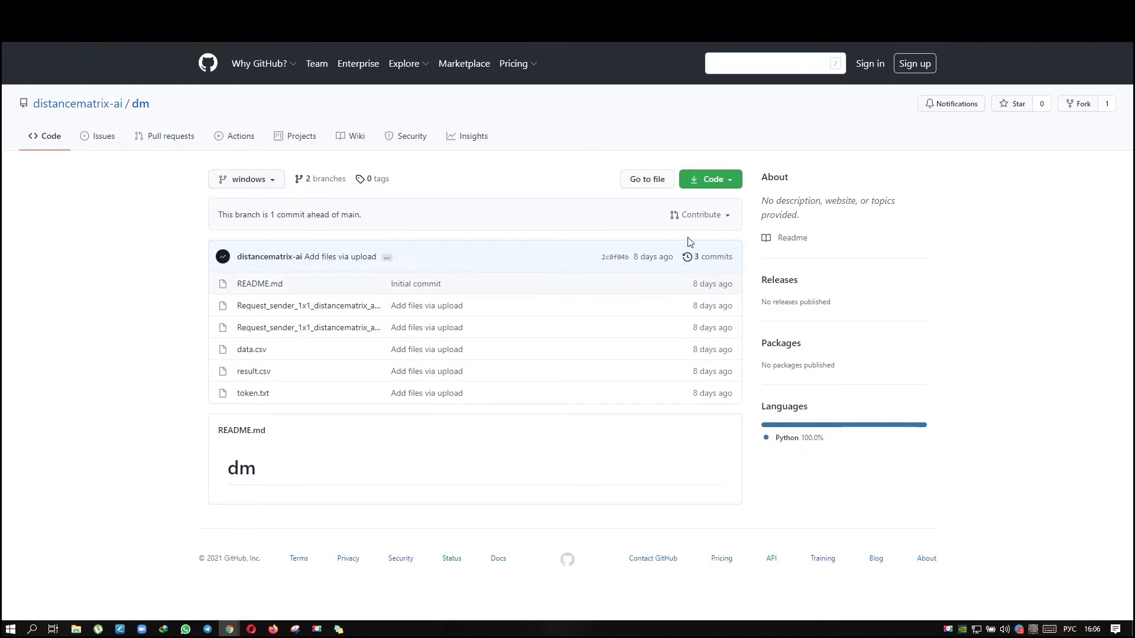
{"action": "left_click", "coordinate": [721, 182]}
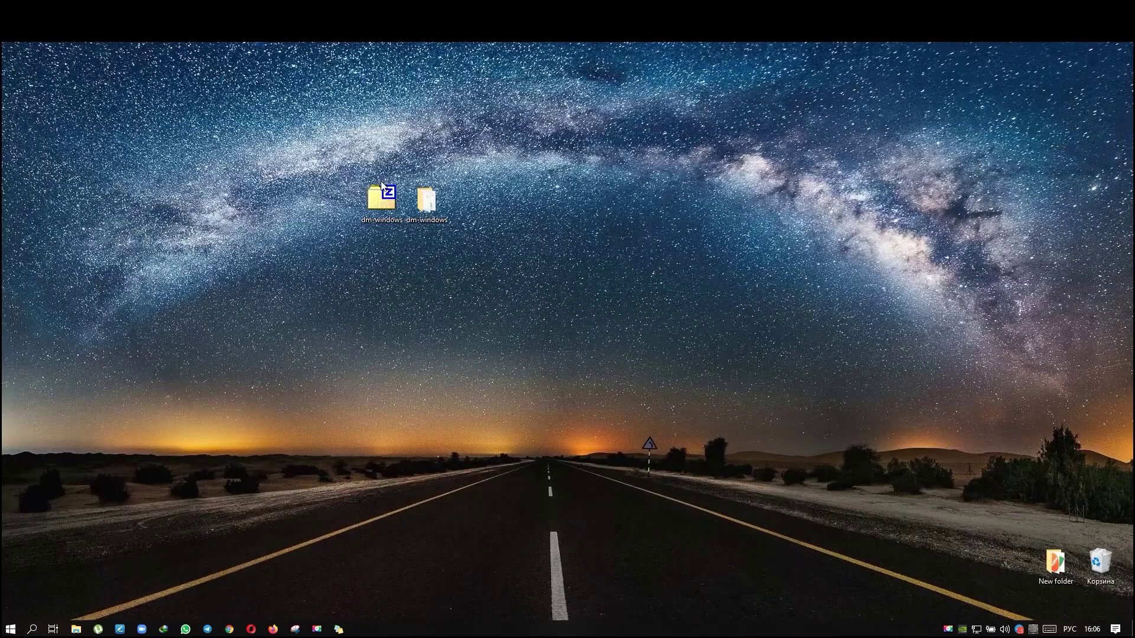
- Open the dm-windows folder's token file in Notepad to see its placeholder key, and return to Chrome
{"action": "double_click", "coordinate": [427, 202]}
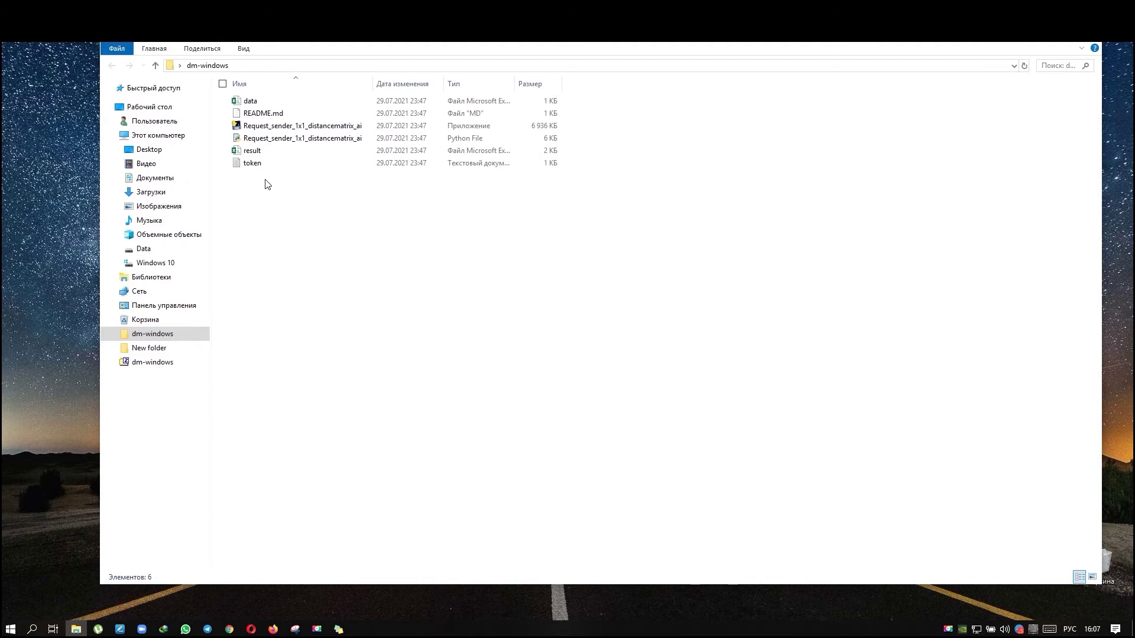
{"action": "double_click", "coordinate": [254, 164]}
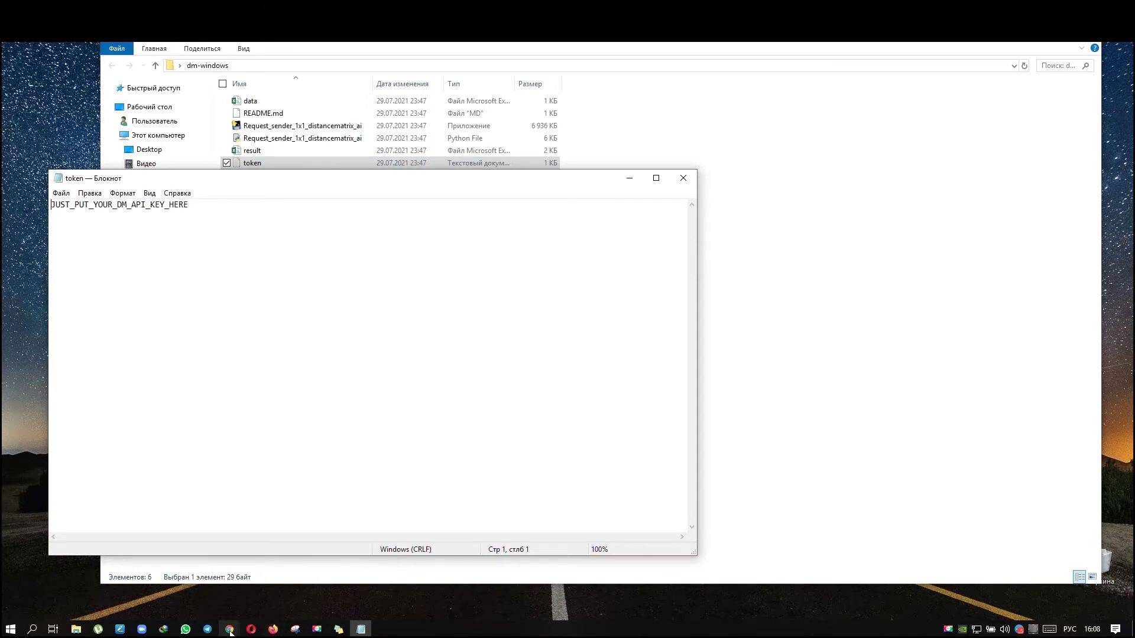
{"action": "mouse_move", "coordinate": [229, 629]}
{"action": "left_click", "coordinate": [284, 580]}
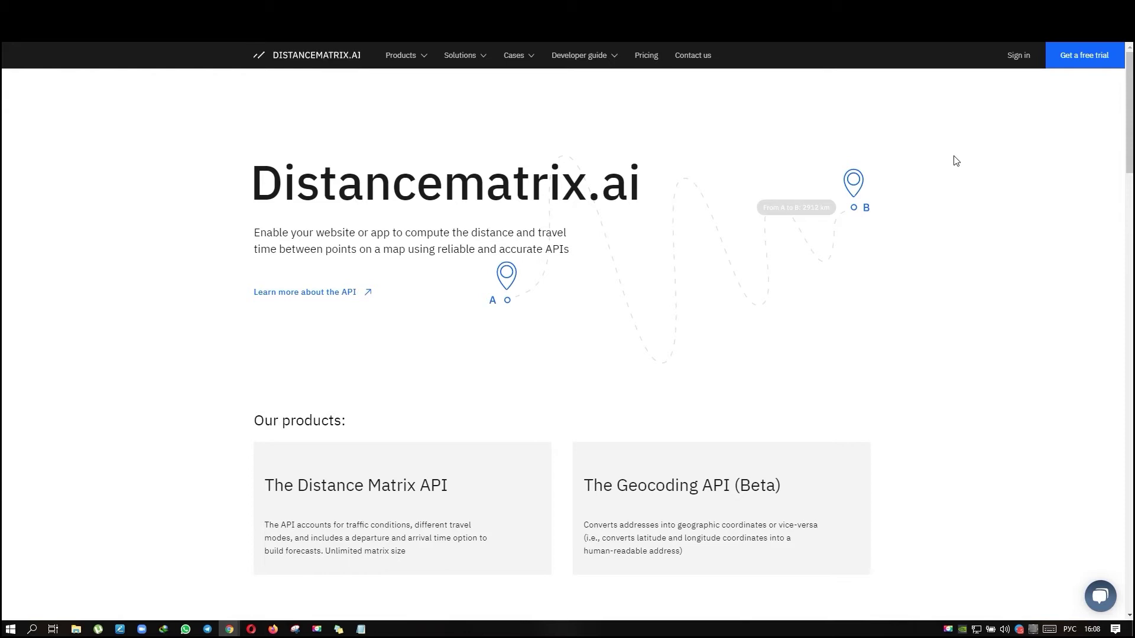
- Submit the free 7-day token form, citing Google Distance Matrix experience, and open the developer guide
{"action": "left_click", "coordinate": [1092, 56]}
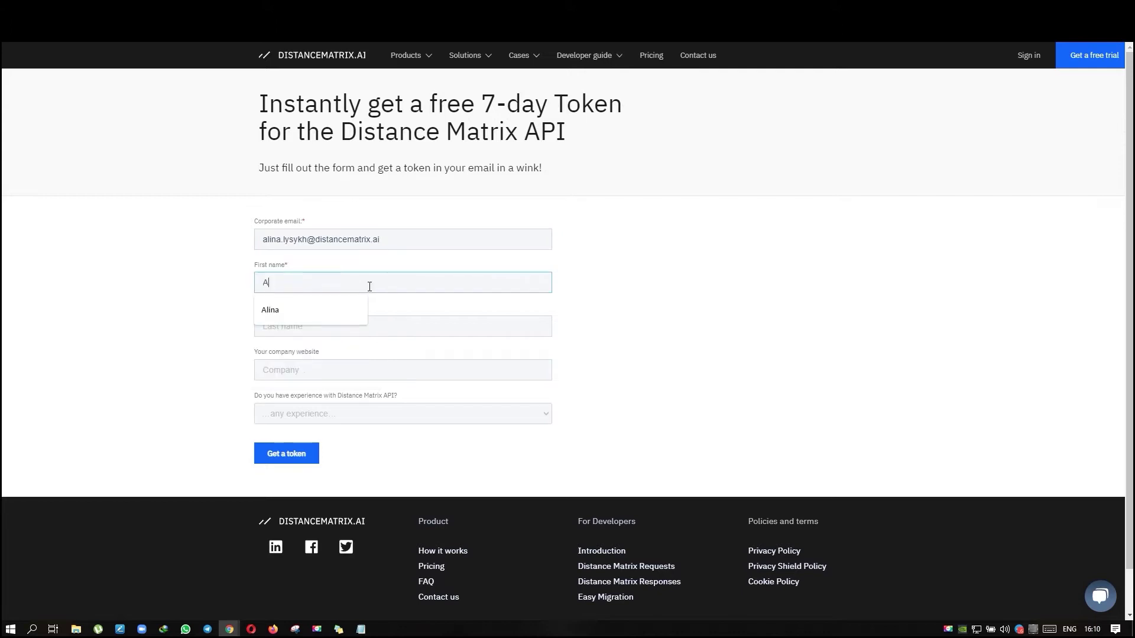
{"action": "type", "text": "a"}
{"action": "left_click", "coordinate": [367, 323]}
{"action": "type", "text": "L"}
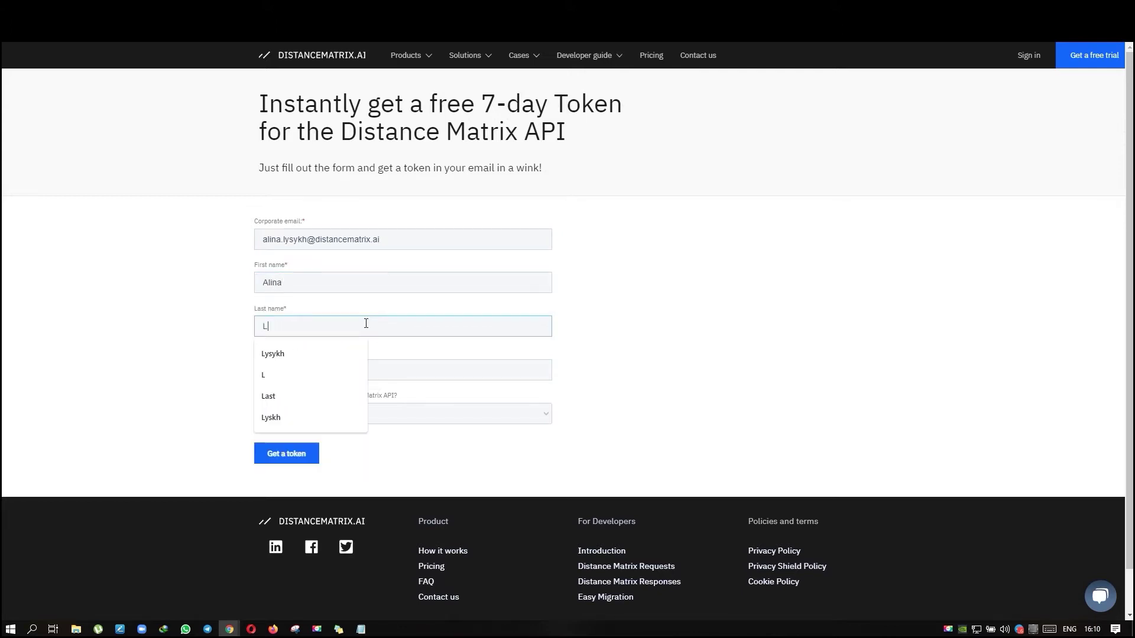
{"action": "type", "text": "yskh"}
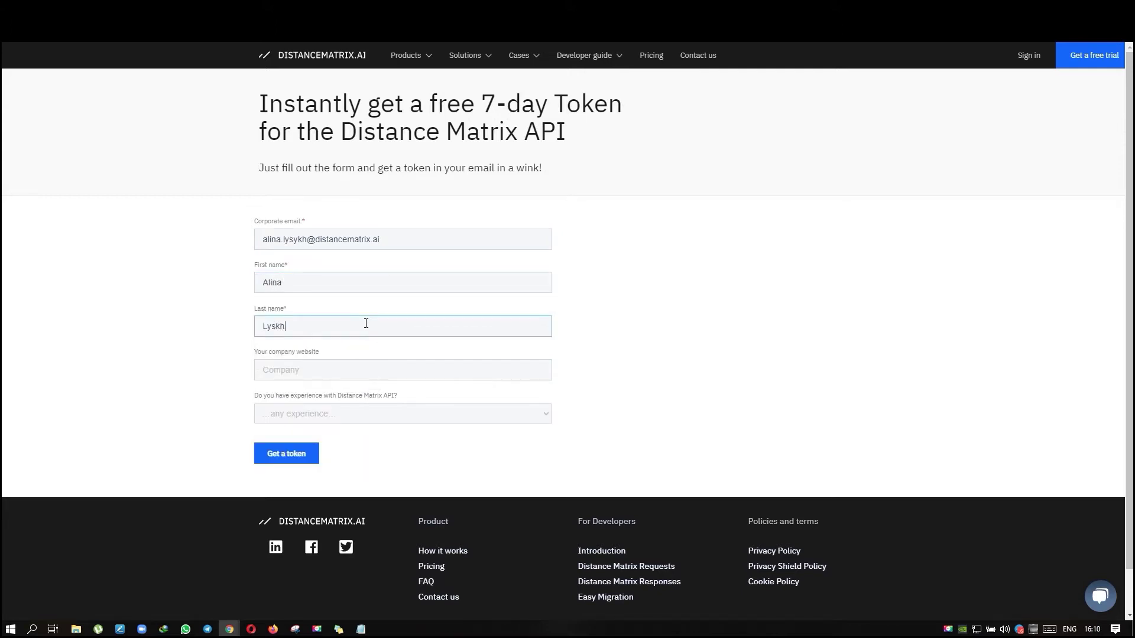
{"action": "left_click", "coordinate": [354, 370]}
{"action": "key", "text": "ctrl+v"}
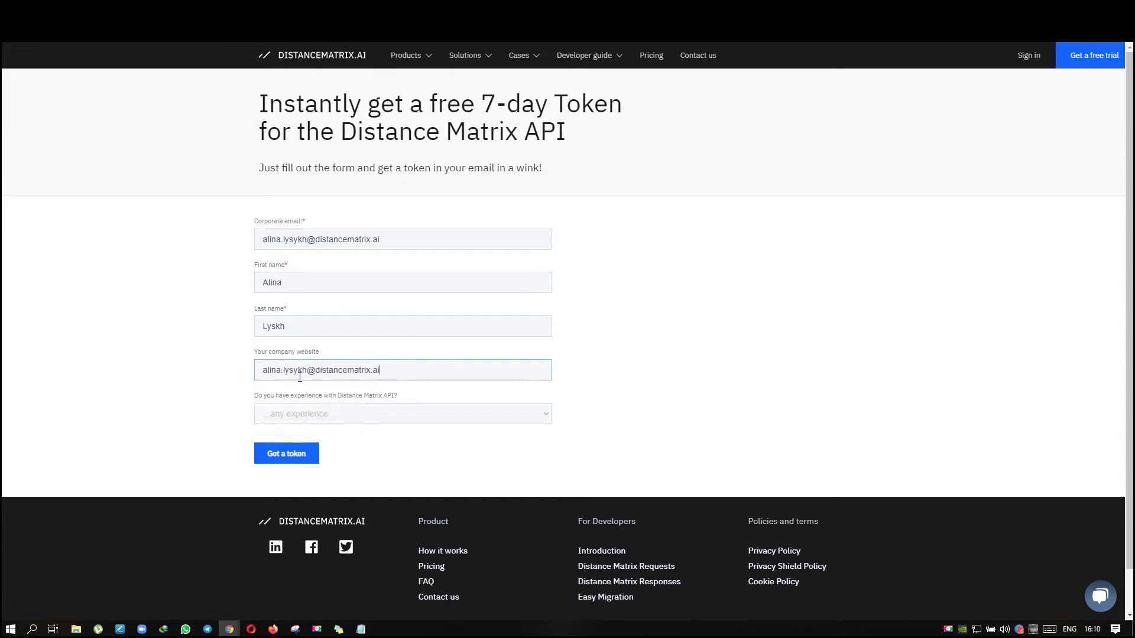
{"action": "left_click_drag", "start_coordinate": [320, 372], "coordinate": [196, 365]}
{"action": "key", "text": "BackSpace"}
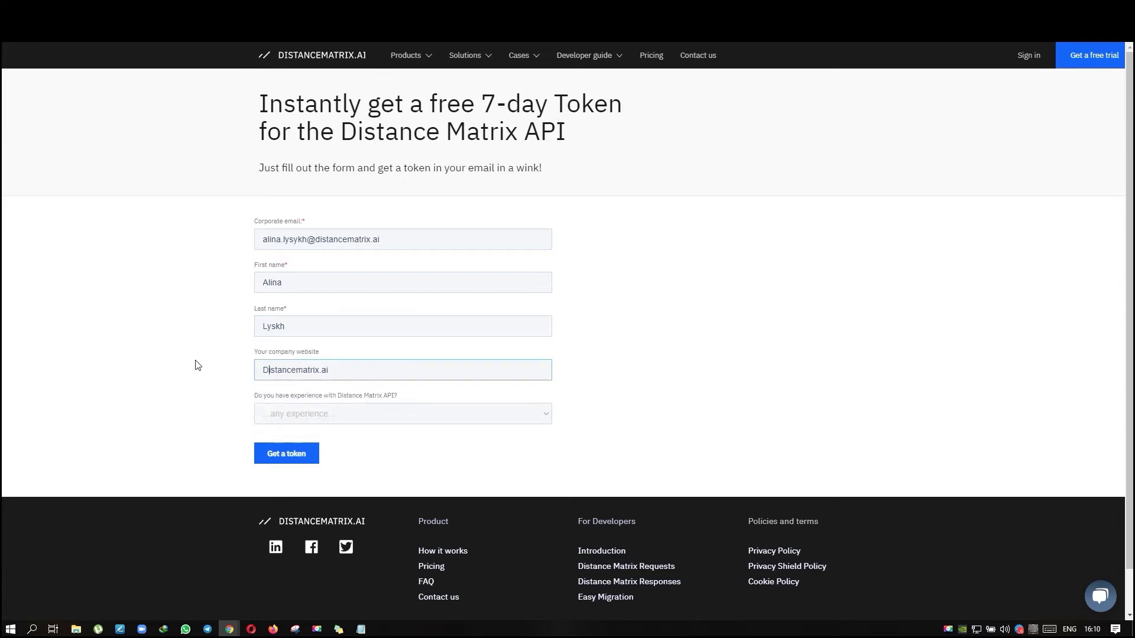
{"action": "type", "text": "D"}
{"action": "left_click", "coordinate": [341, 415]}
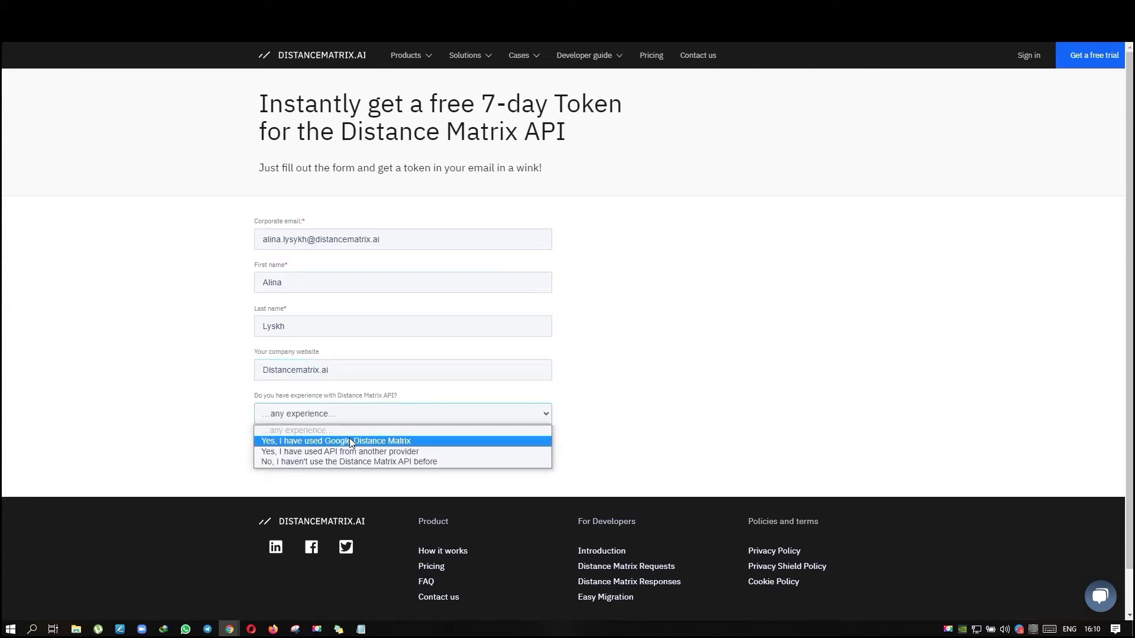
{"action": "left_click", "coordinate": [349, 438]}
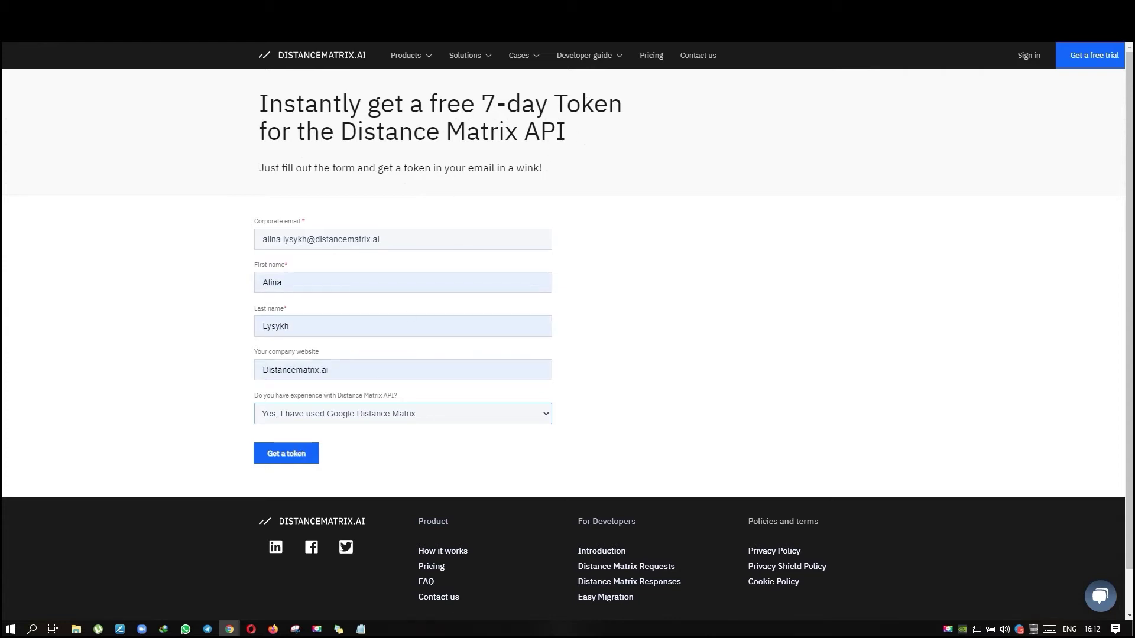
{"action": "mouse_move", "coordinate": [588, 55]}
{"action": "left_click", "coordinate": [593, 84]}
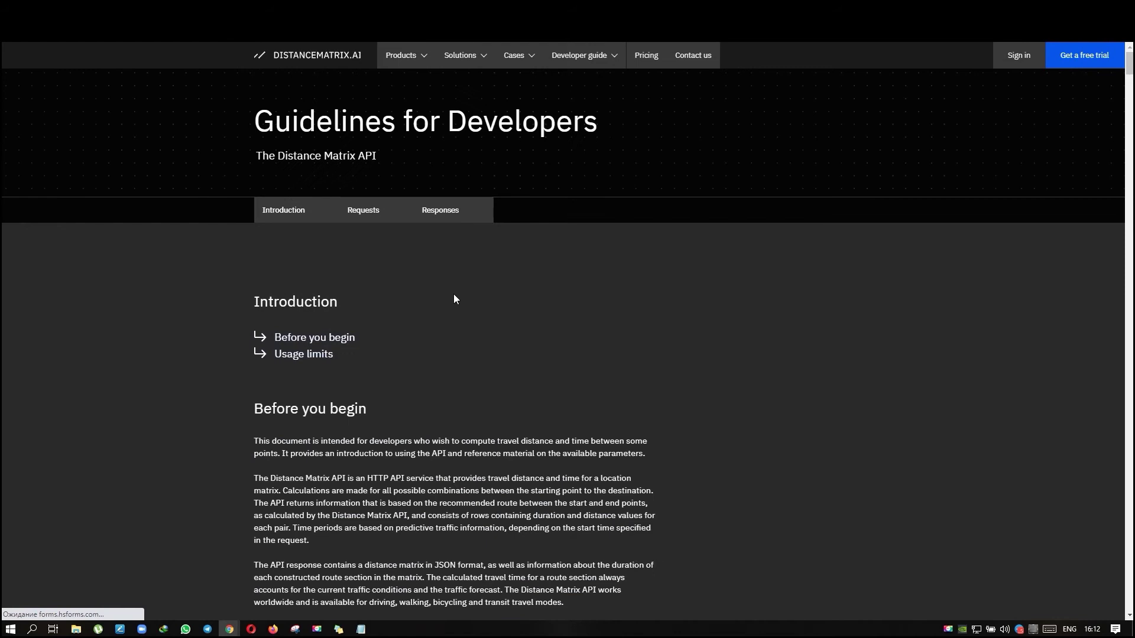
{"action": "scroll", "coordinate": [453, 299], "scroll_direction": "down", "scroll_amount": 6}
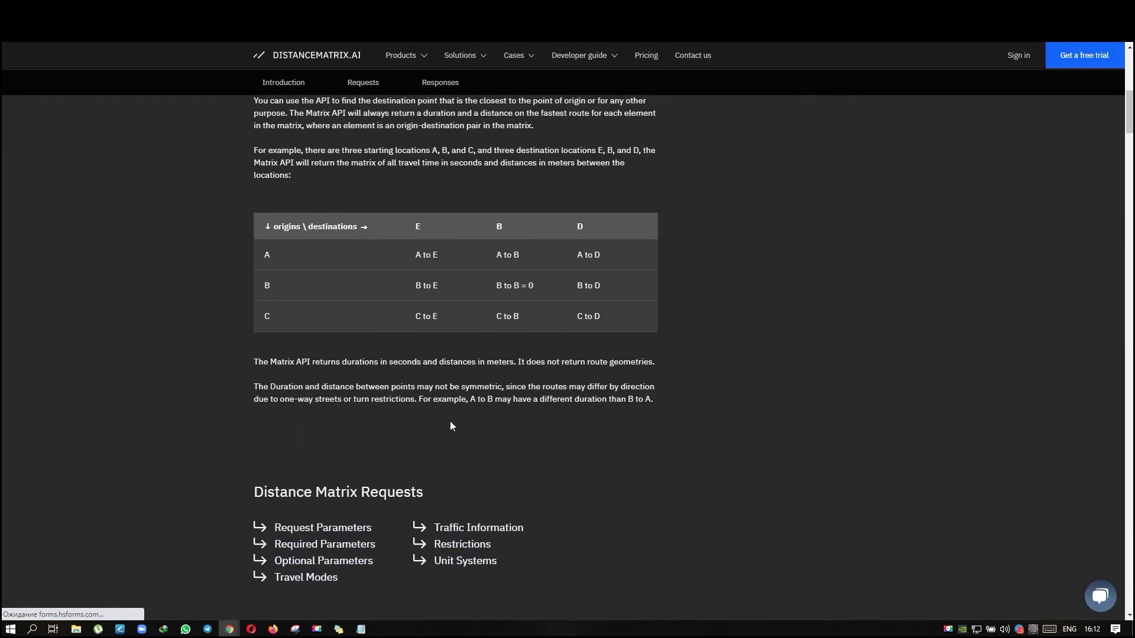
{"action": "scroll", "coordinate": [449, 425], "scroll_direction": "down", "scroll_amount": 1}
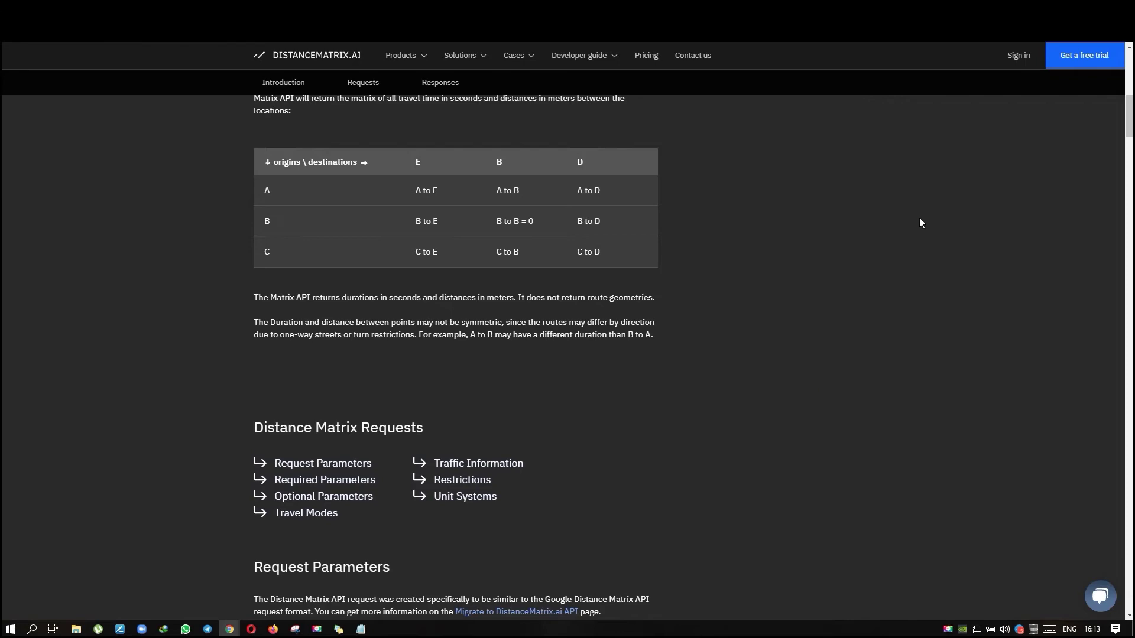
- Replace JUST_PUT_YOUR_DM_API_KEY_HERE in the token file with the API key and save
{"action": "left_click", "coordinate": [229, 628]}
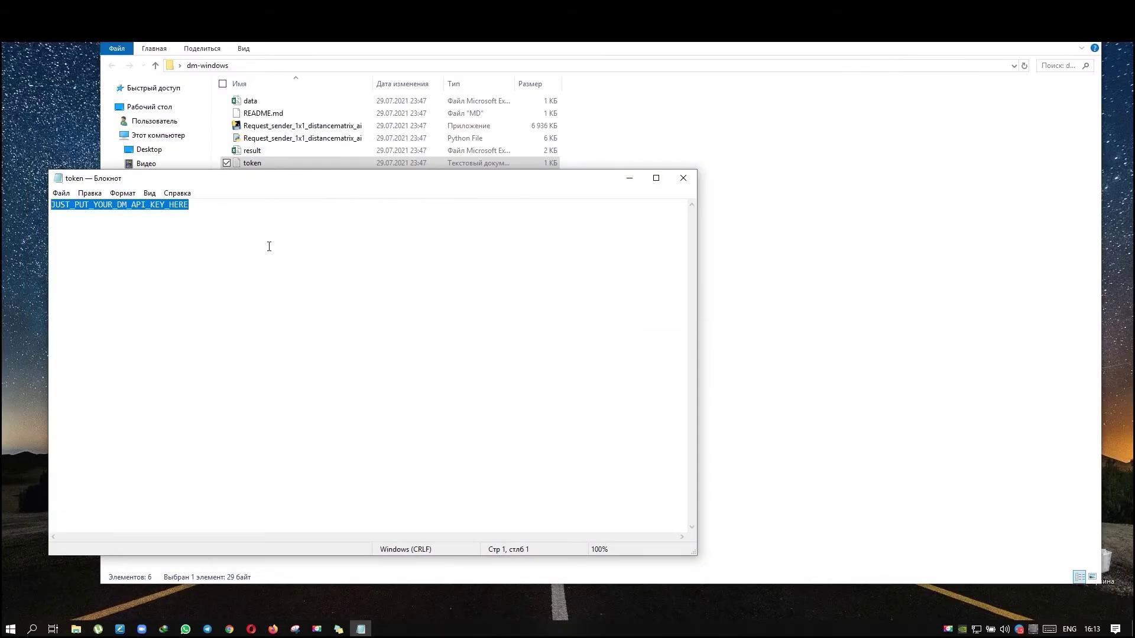
{"action": "key", "text": "ctrl+v"}
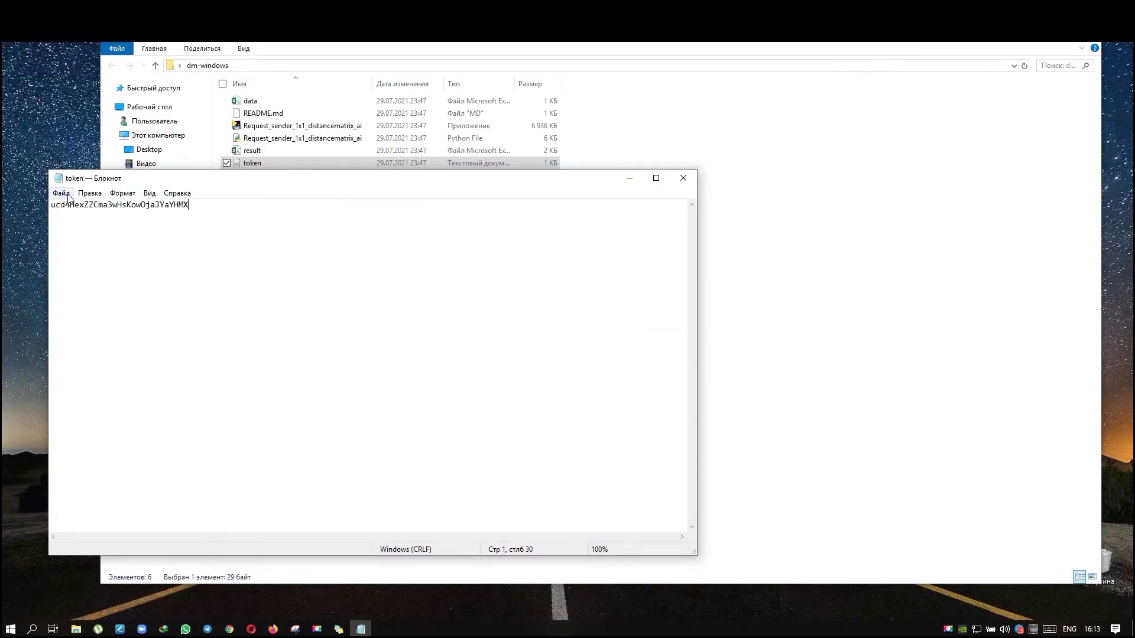
{"action": "left_click", "coordinate": [682, 177]}
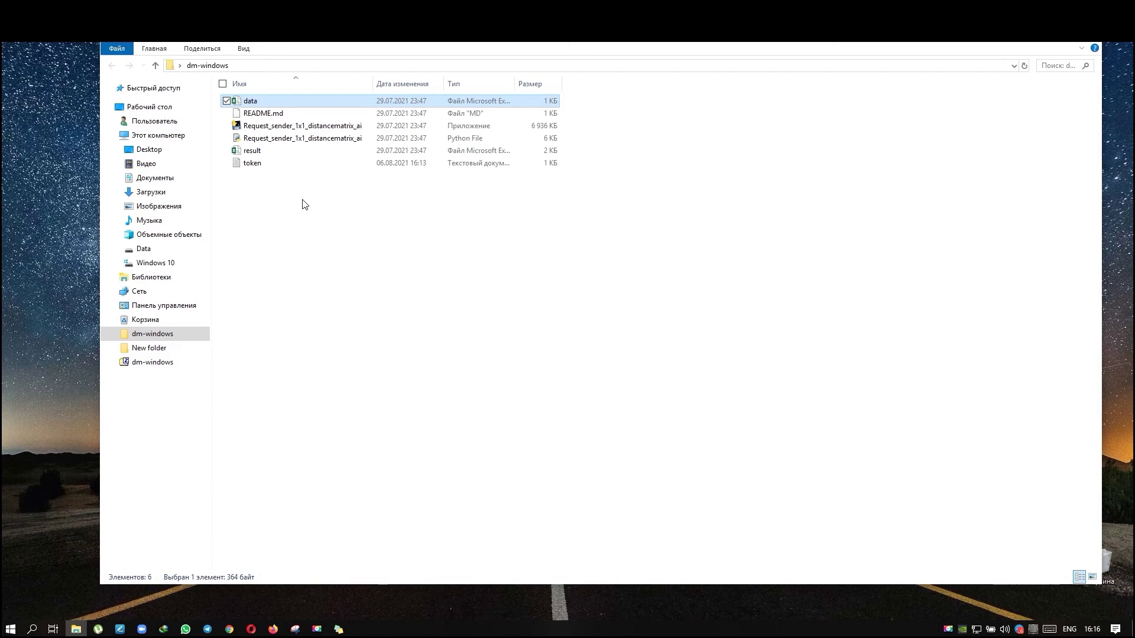
- Open data.csv in Excel and widen the origin and destination columns to read the addresses
{"action": "double_click", "coordinate": [251, 102]}
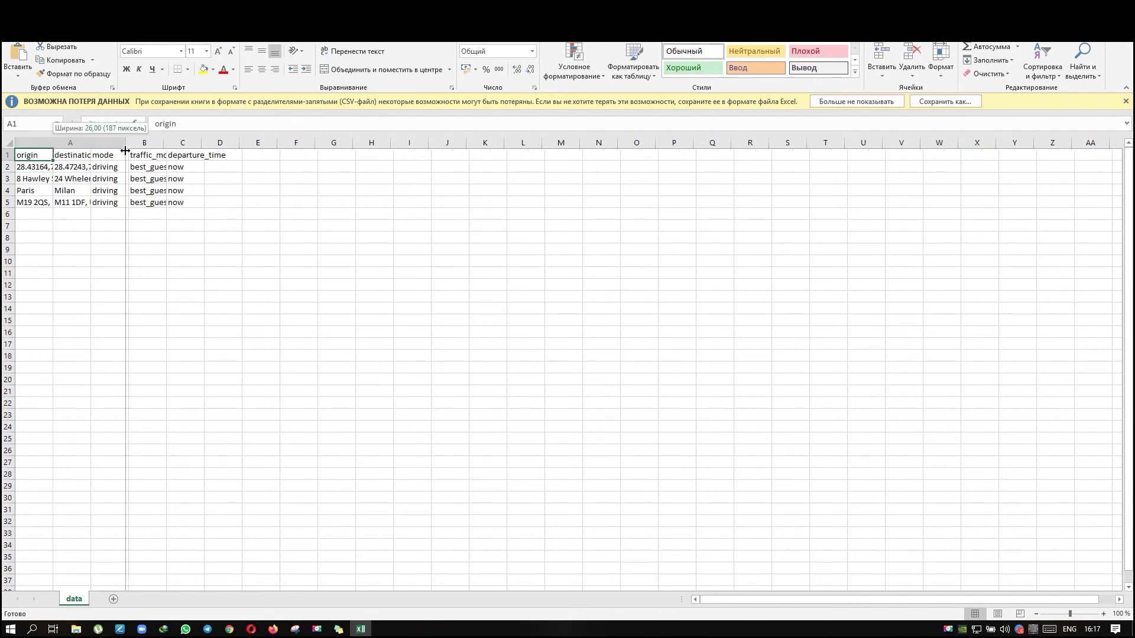
{"action": "left_click_drag", "start_coordinate": [54, 143], "coordinate": [241, 143]}
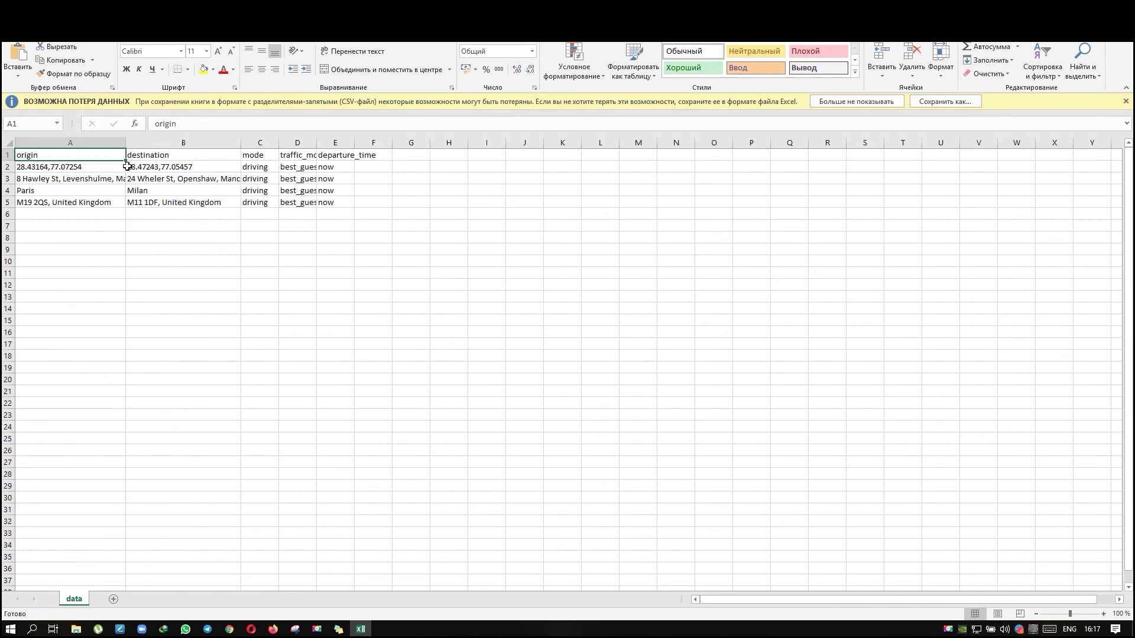
{"action": "left_click", "coordinate": [150, 166]}
{"action": "left_click", "coordinate": [96, 185]}
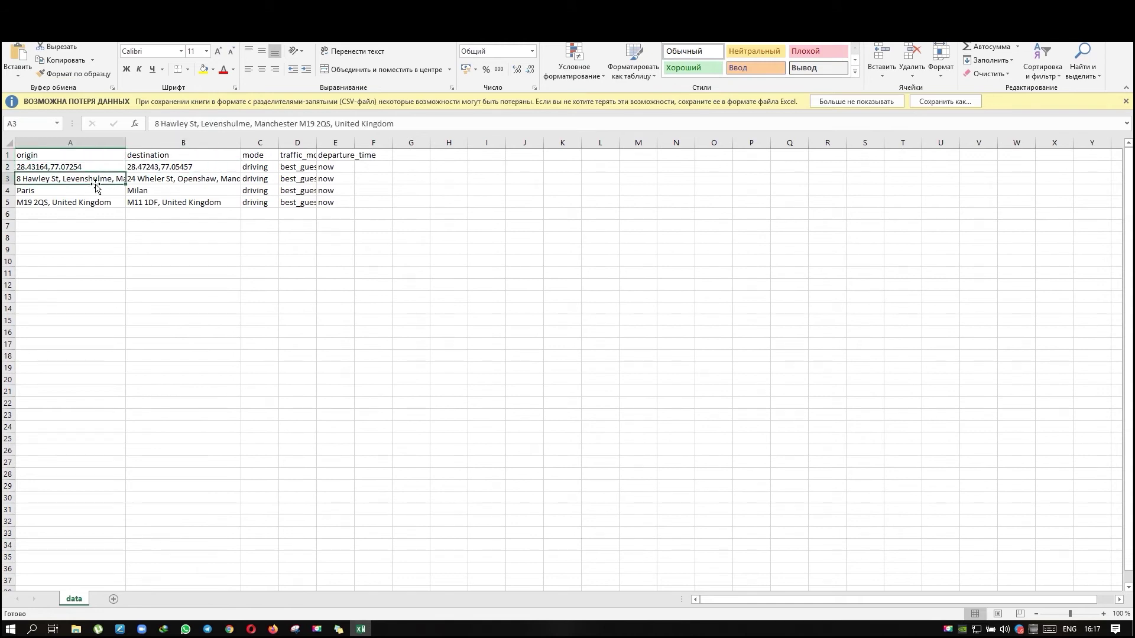
{"action": "left_click", "coordinate": [131, 181]}
{"action": "left_click", "coordinate": [98, 192]}
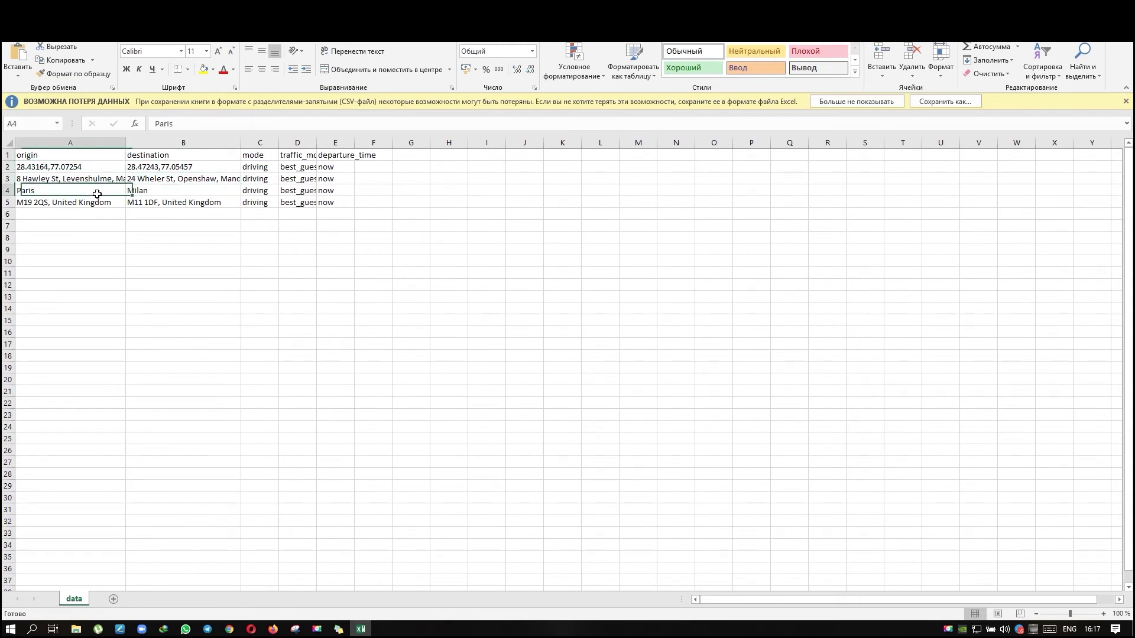
{"action": "left_click", "coordinate": [142, 190]}
{"action": "left_click", "coordinate": [96, 204]}
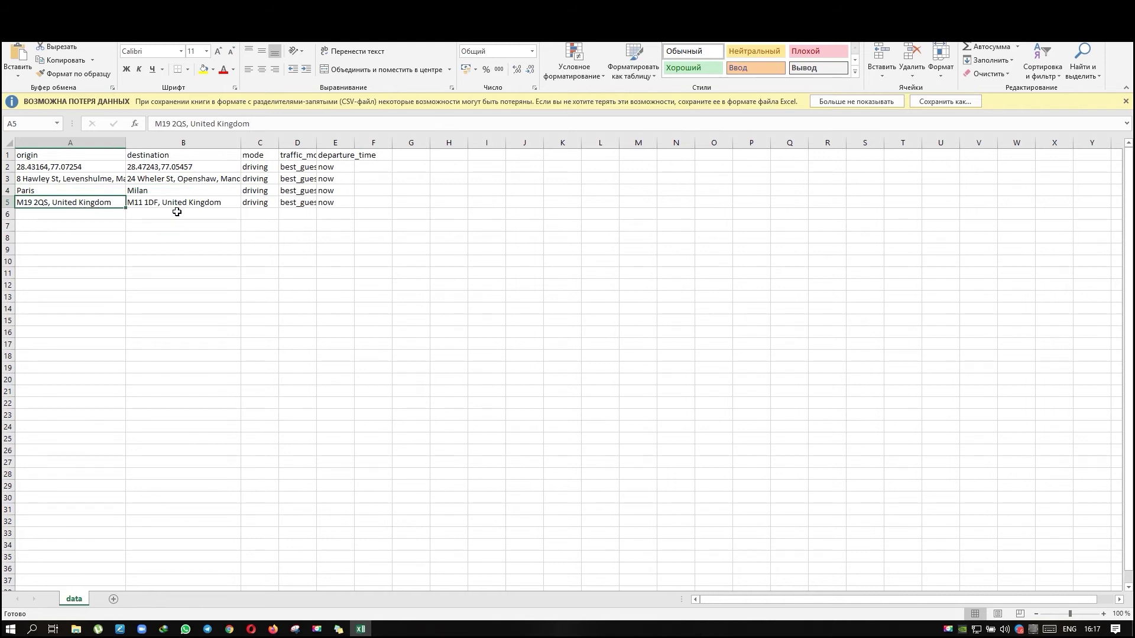
- Widen the mode, traffic_model and departure_time columns to show their full values
{"action": "left_click_drag", "start_coordinate": [278, 142], "coordinate": [317, 143]}
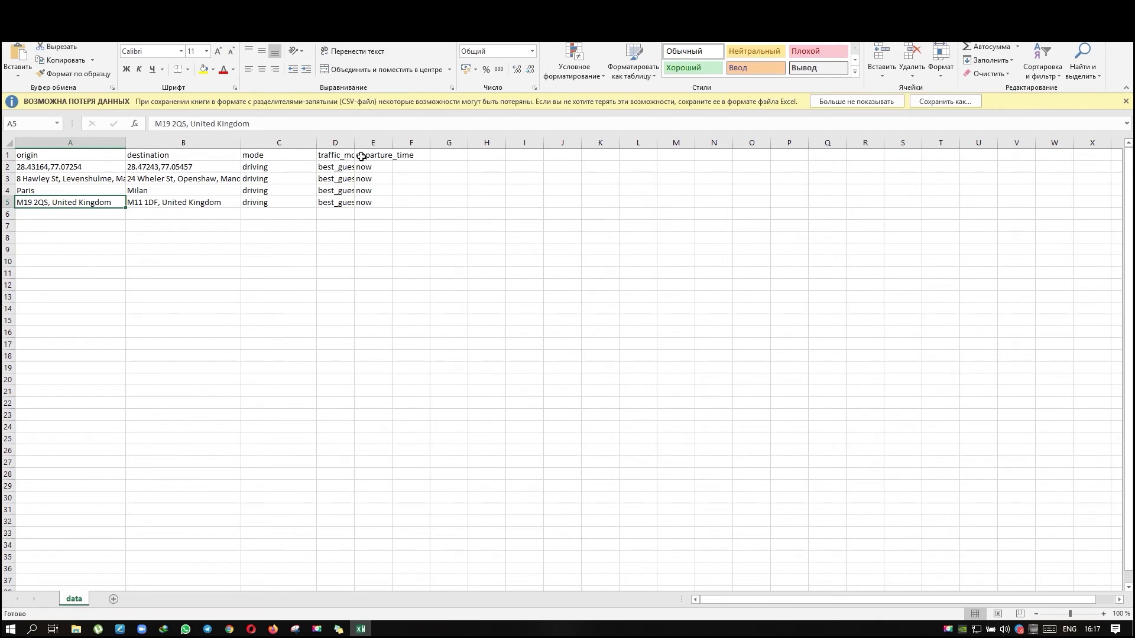
{"action": "left_click_drag", "start_coordinate": [354, 143], "coordinate": [400, 145]}
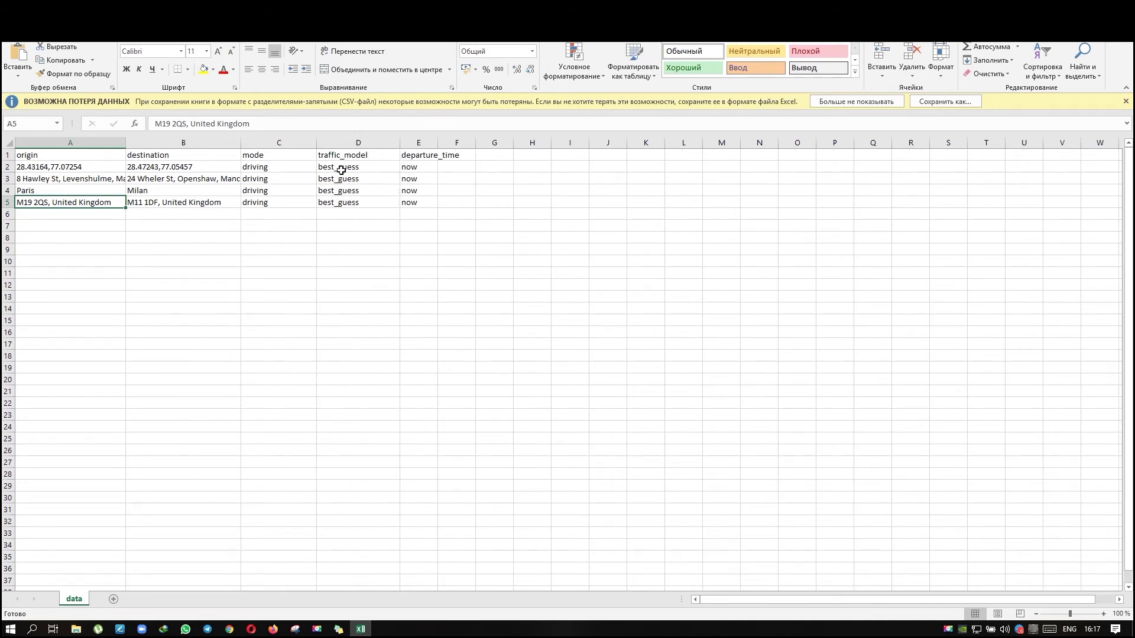
{"action": "left_click", "coordinate": [362, 169]}
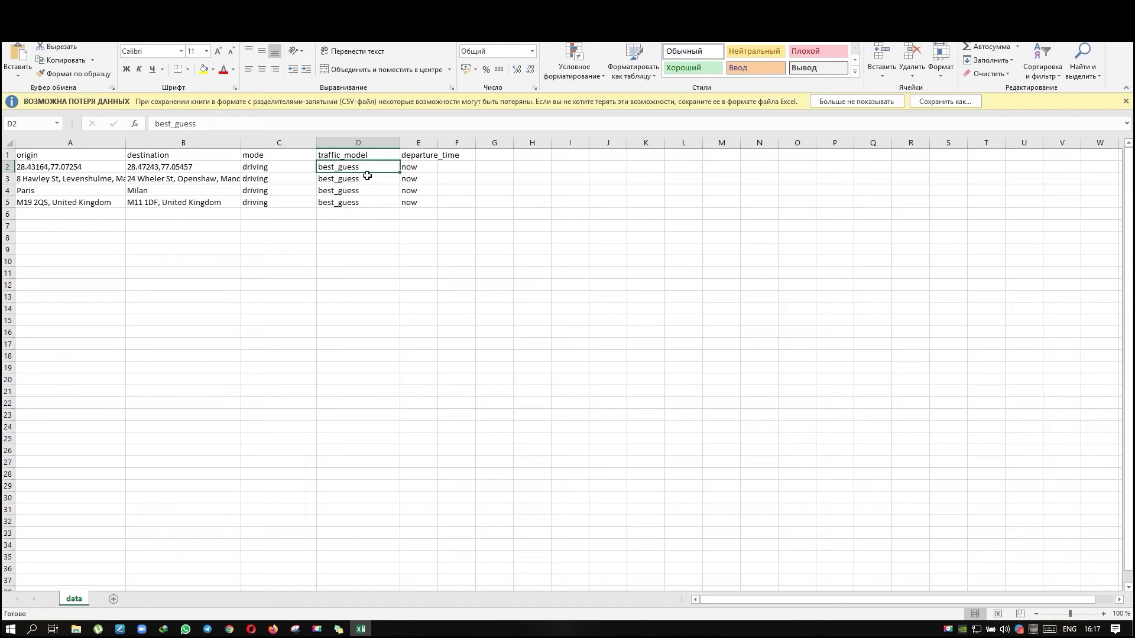
{"action": "mouse_move", "coordinate": [438, 145]}
{"action": "left_mouse_down"}
{"action": "mouse_move", "coordinate": [478, 147]}
{"action": "mouse_move", "coordinate": [446, 200]}
{"action": "left_mouse_up"}
{"action": "left_click", "coordinate": [437, 155]}
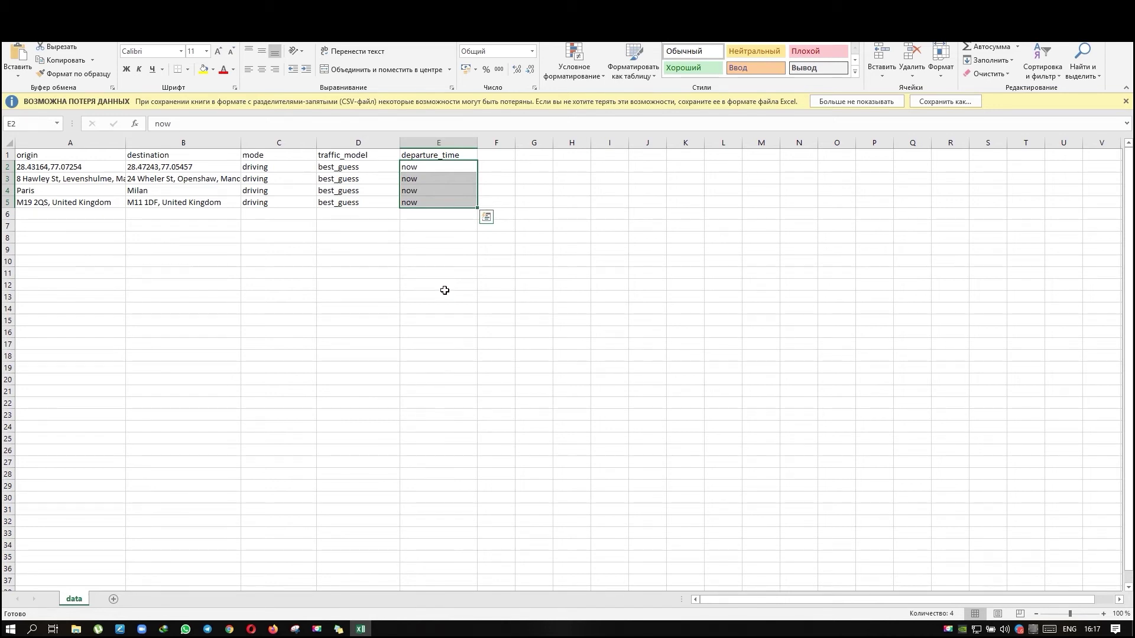
{"action": "left_click", "coordinate": [229, 630]}
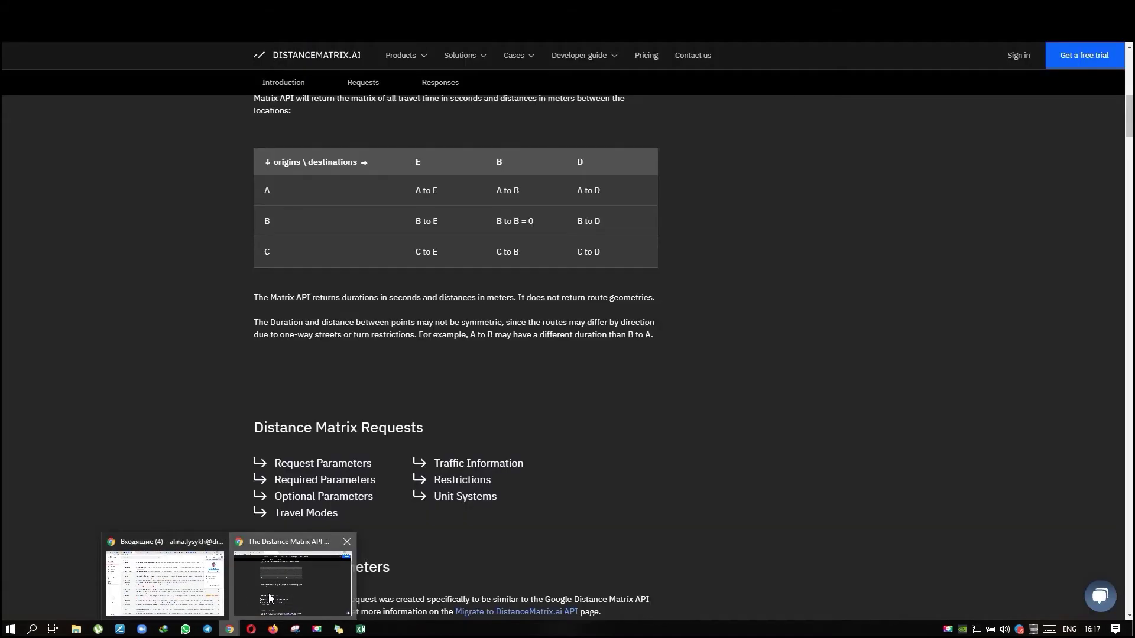
{"action": "left_click", "coordinate": [268, 593]}
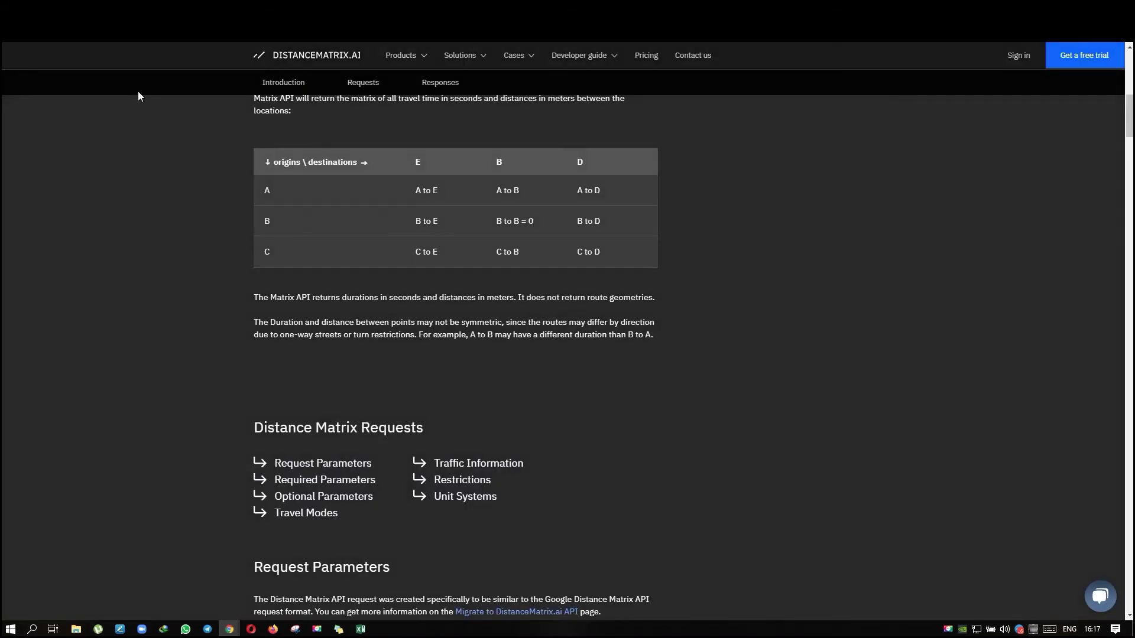
{"action": "key", "text": "alt+Tab"}
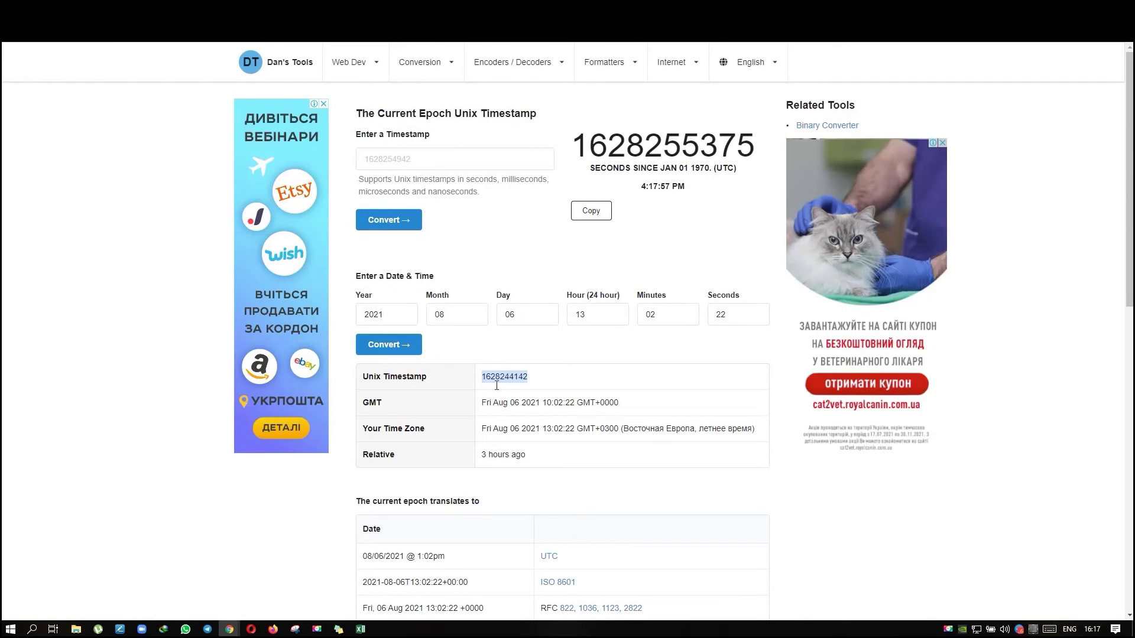
{"action": "left_click", "coordinate": [497, 385]}
{"action": "left_click_drag", "start_coordinate": [531, 388], "coordinate": [479, 391]}
- Close data.csv without saving and launch Request_sender_1x1_distancematrix_ai.exe
{"action": "key", "text": "alt+Tab"}
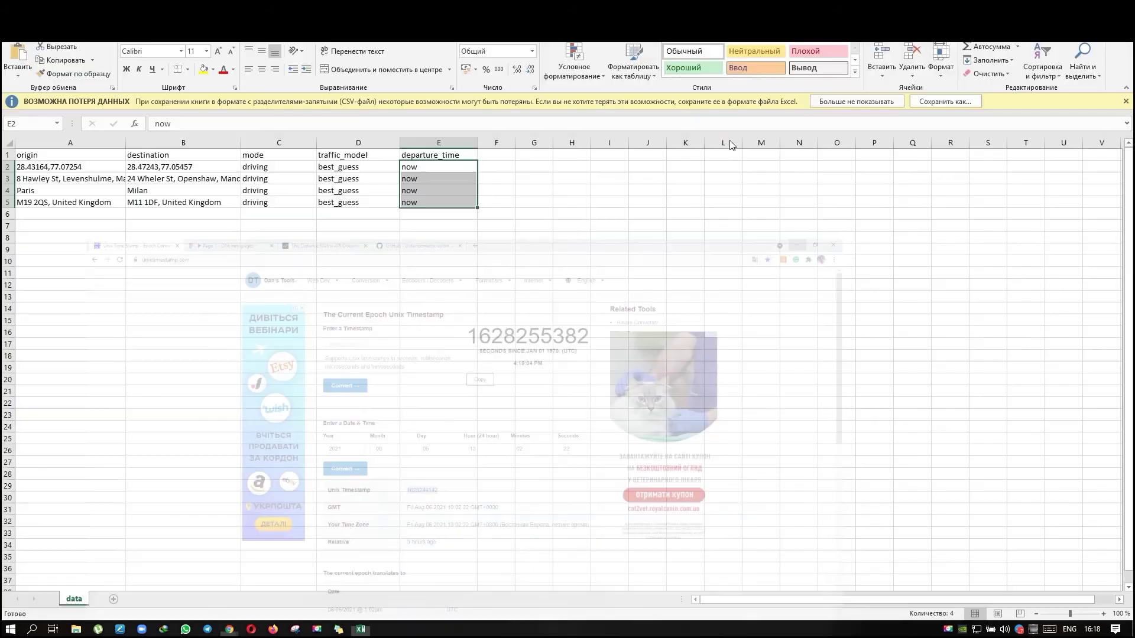
{"action": "left_click", "coordinate": [423, 258]}
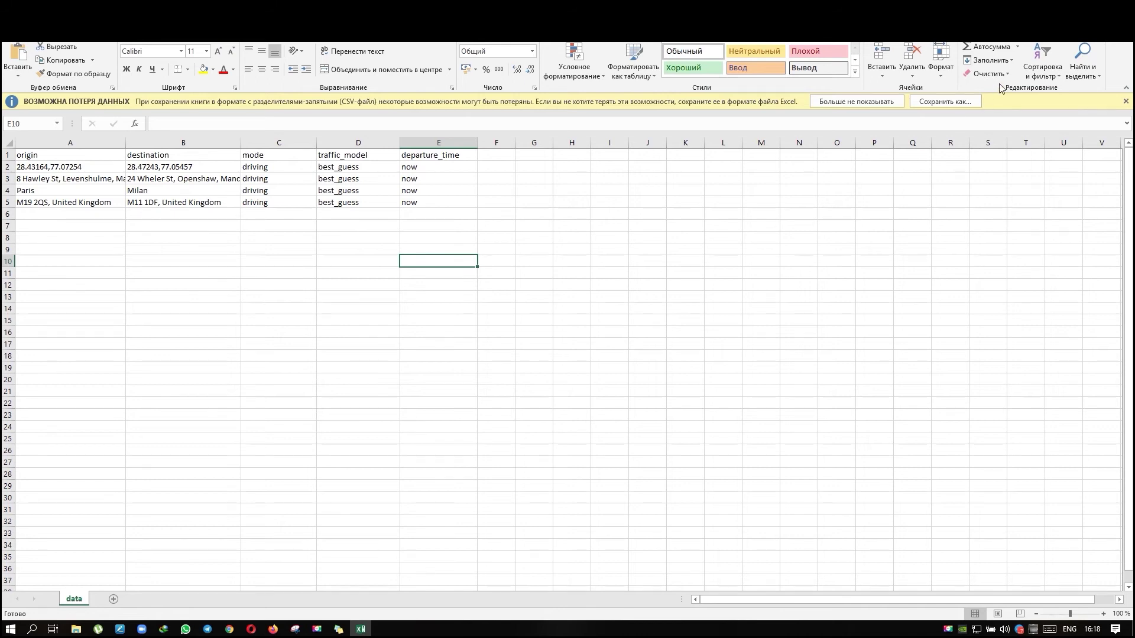
{"action": "key", "text": "alt+F4"}
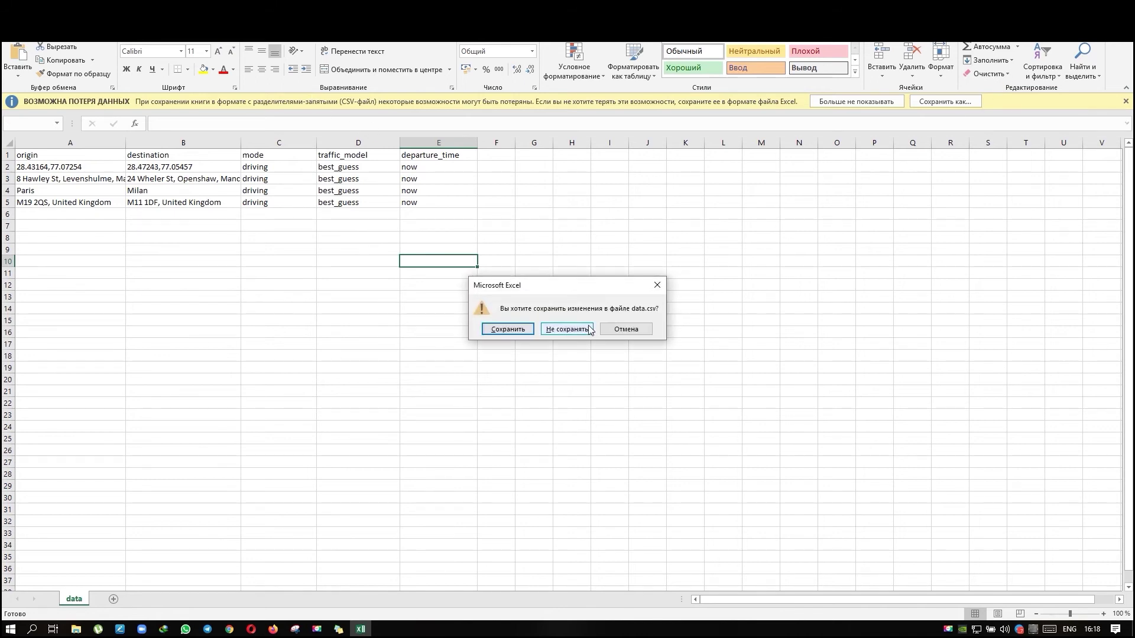
{"action": "left_click", "coordinate": [559, 331]}
{"action": "double_click", "coordinate": [271, 125]}
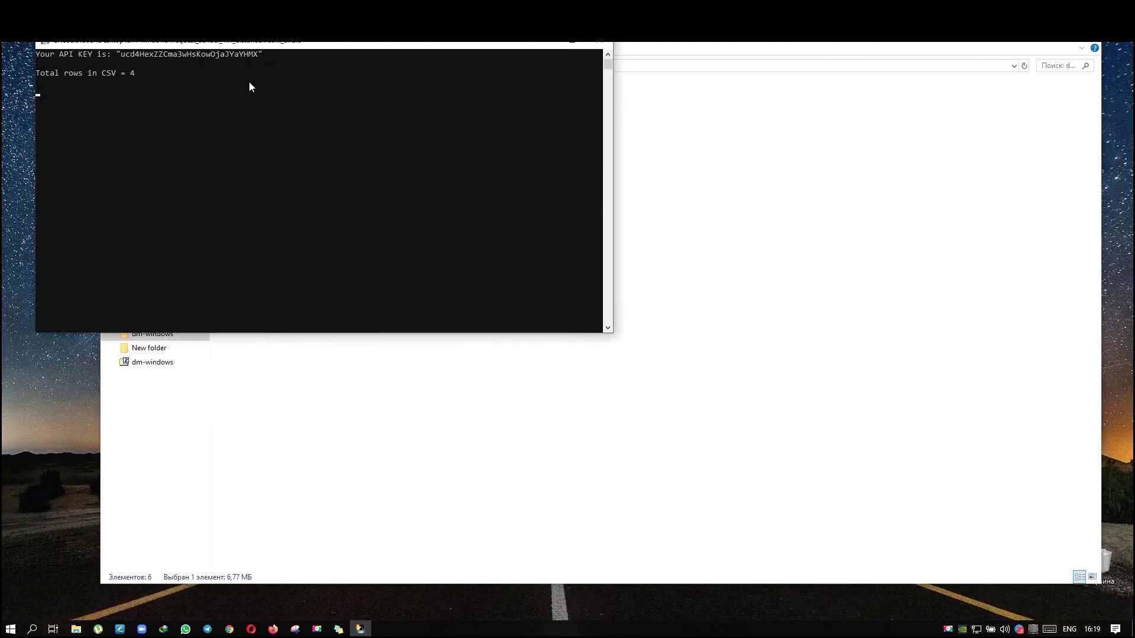
- Wait for 4 / 4 routes calculated correctly, close the console, and select result.csv
{"action": "left_click_drag", "start_coordinate": [251, 44], "coordinate": [410, 140]}
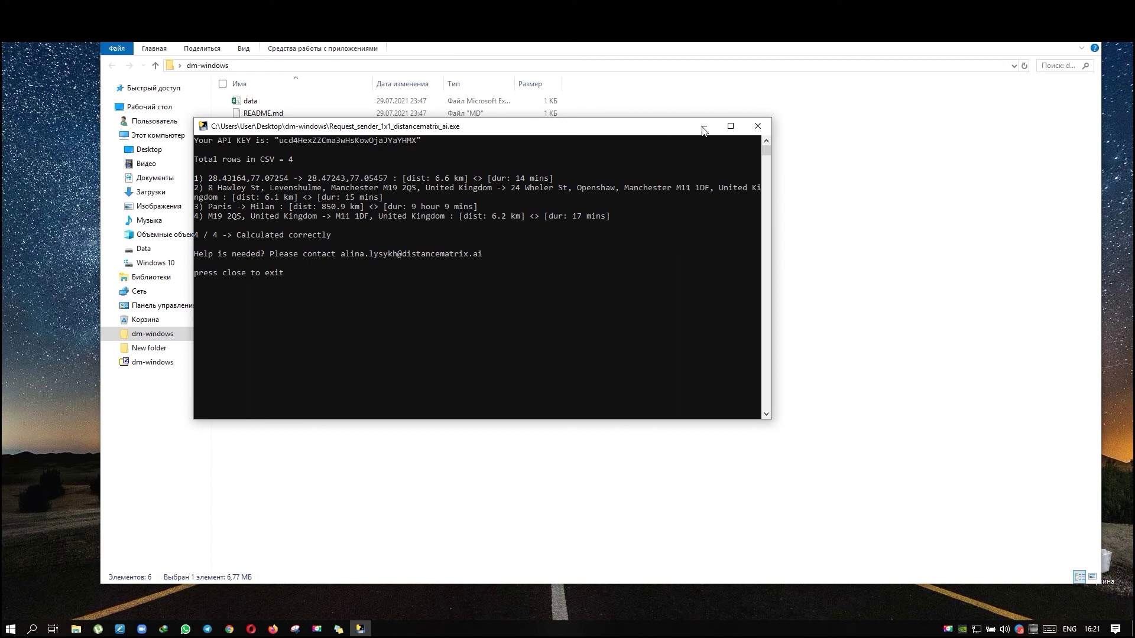
{"action": "left_click", "coordinate": [760, 127]}
{"action": "left_click", "coordinate": [250, 151]}
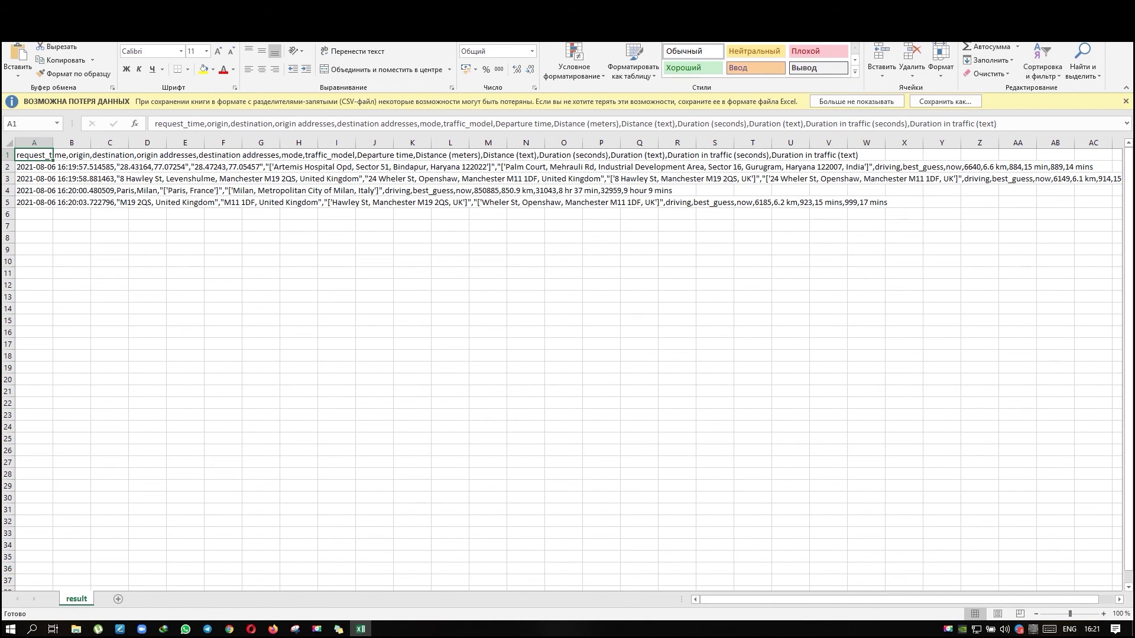
- Close the result spreadsheet and reselect the result file in the dm-windows folder
{"action": "key", "text": "alt+F4"}
{"action": "left_click", "coordinate": [297, 139]}
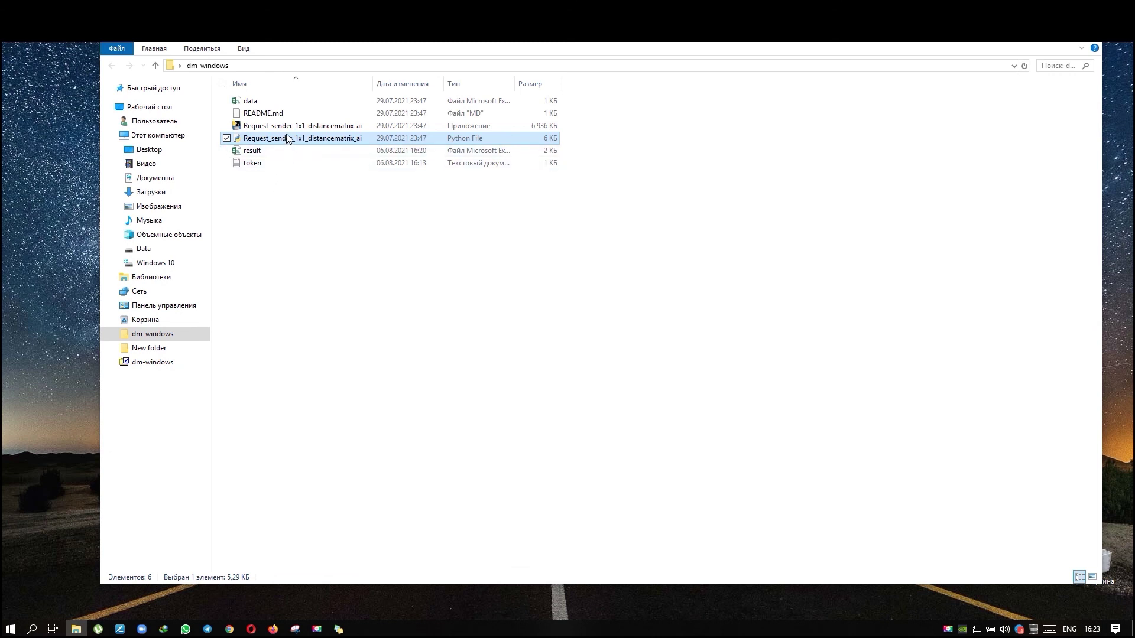
{"action": "left_click", "coordinate": [252, 156]}
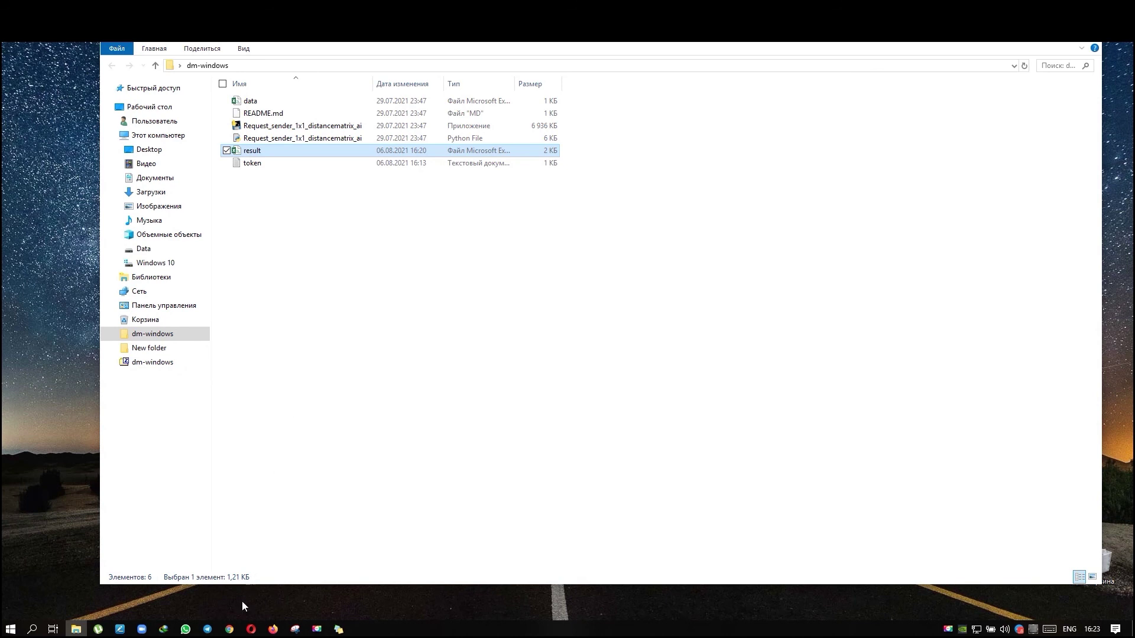
- Return to the Distancematrix.ai site in Chrome and open its Get in touch contact page
{"action": "left_click", "coordinate": [230, 629]}
{"action": "left_click", "coordinate": [292, 576]}
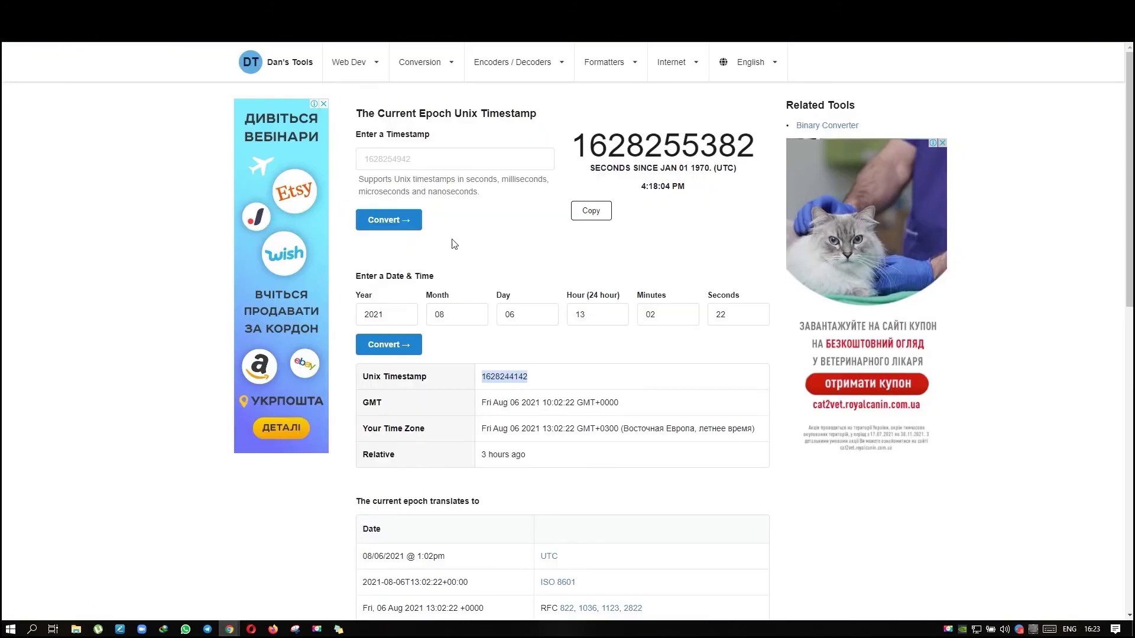
{"action": "key", "text": "ctrl+Tab"}
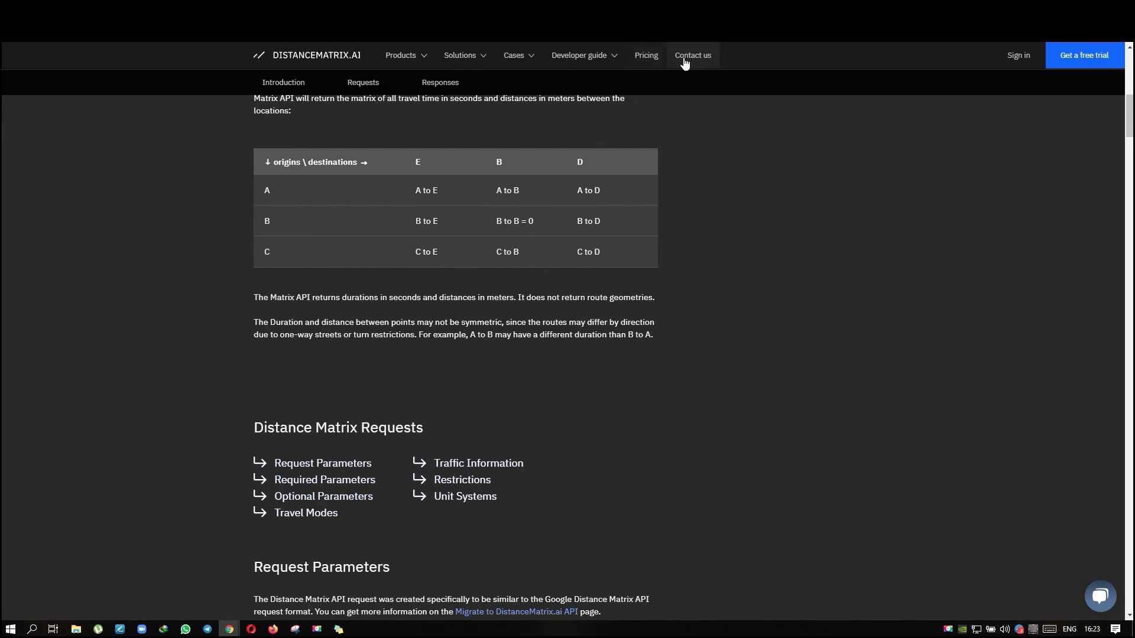
{"action": "left_click", "coordinate": [697, 56]}
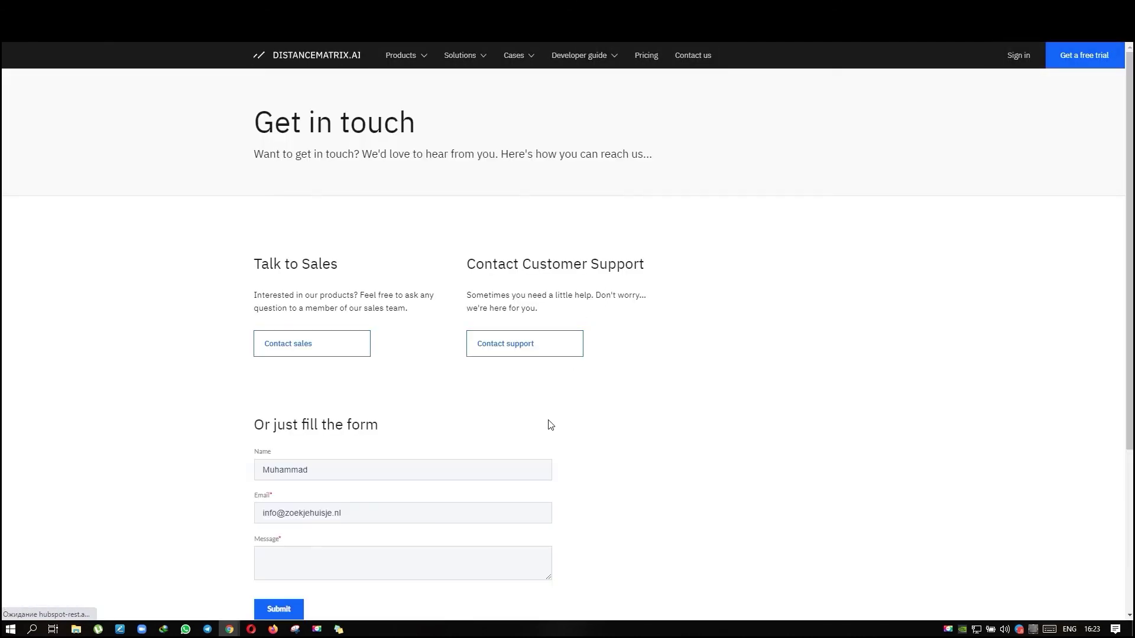